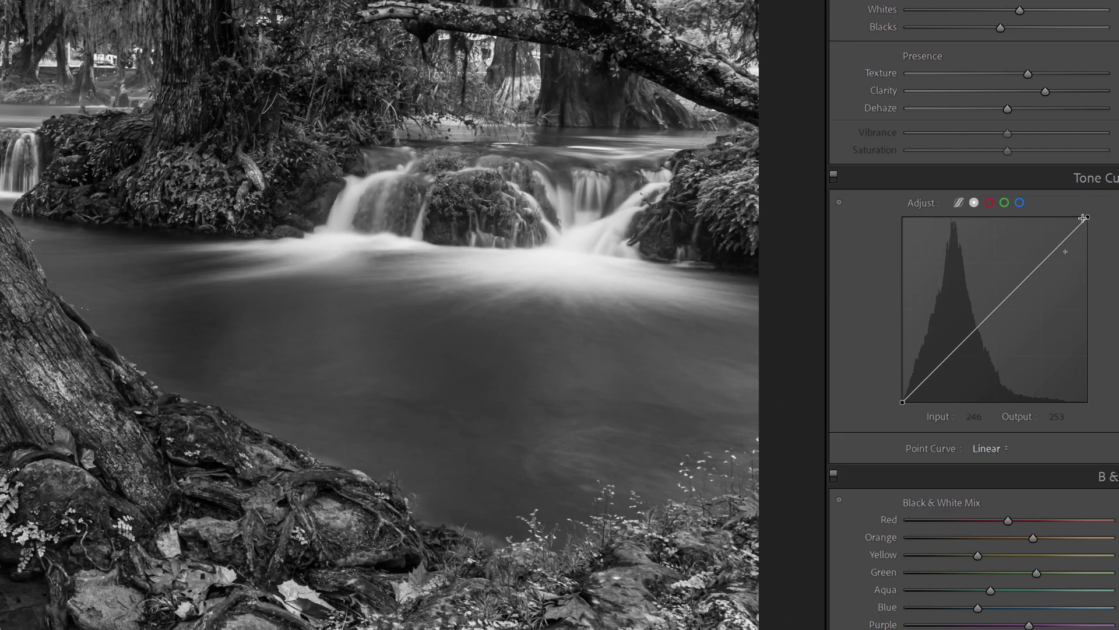
Compress the tone curve to a white-point output of 214 and a black-point output of 46, then try lower Blacks and undo that
left_click_drag(1087, 217, 1095, 256)
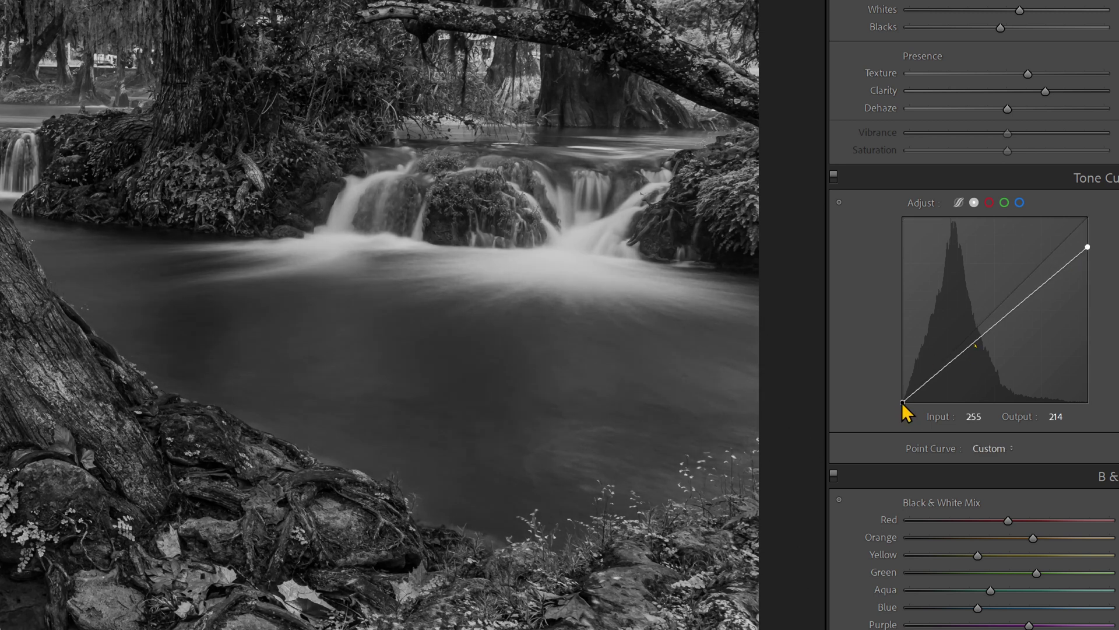
left_click_drag(903, 402, 901, 363)
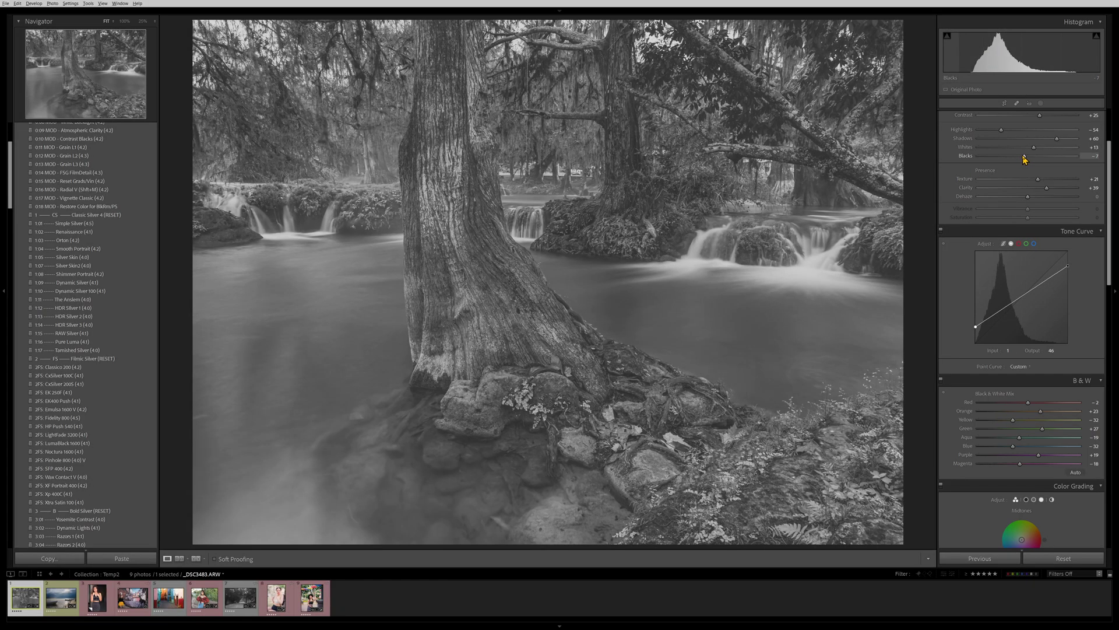
left_click_drag(1024, 158, 998, 158)
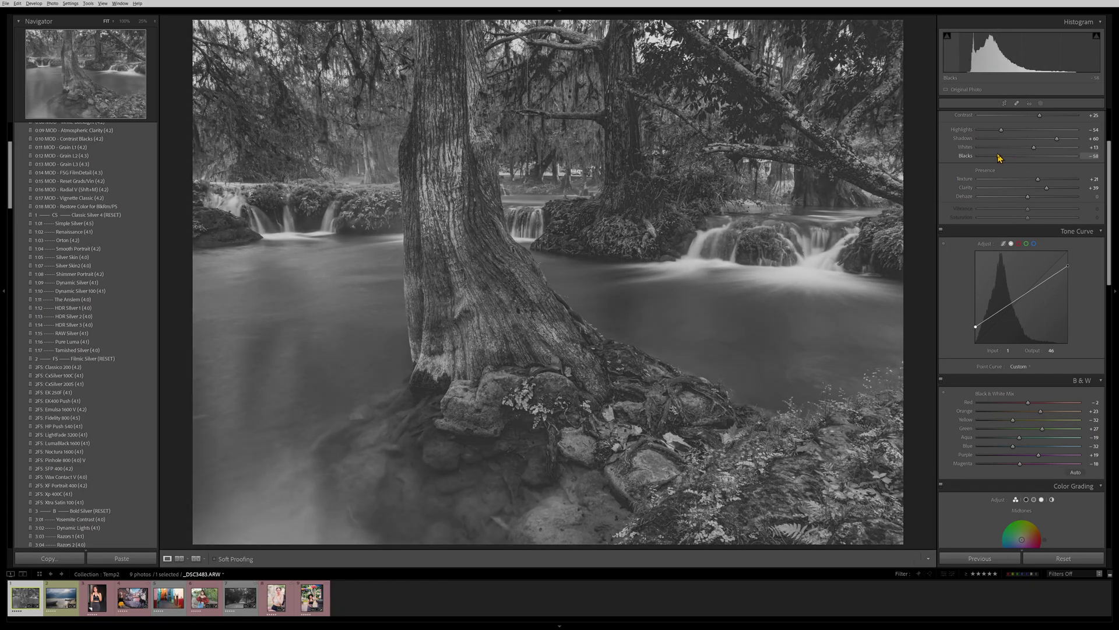
key("ctrl+z")
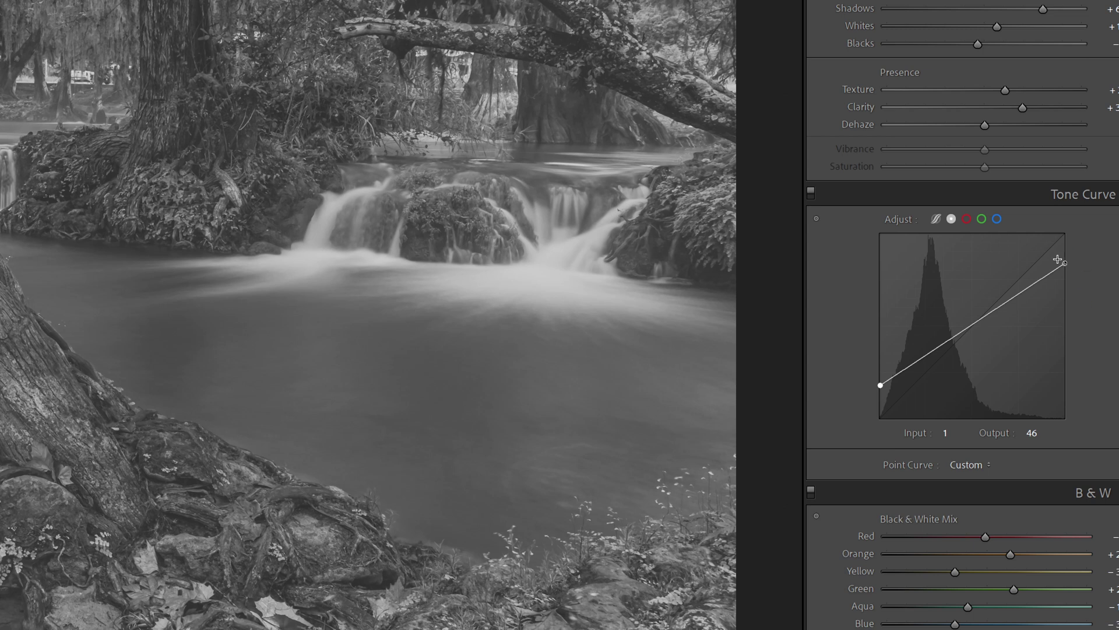
Flatten the tone curve with a white-point output of 134 and a black-point output of 132, then reset the curve to linear
left_click_drag(1065, 262, 1081, 324)
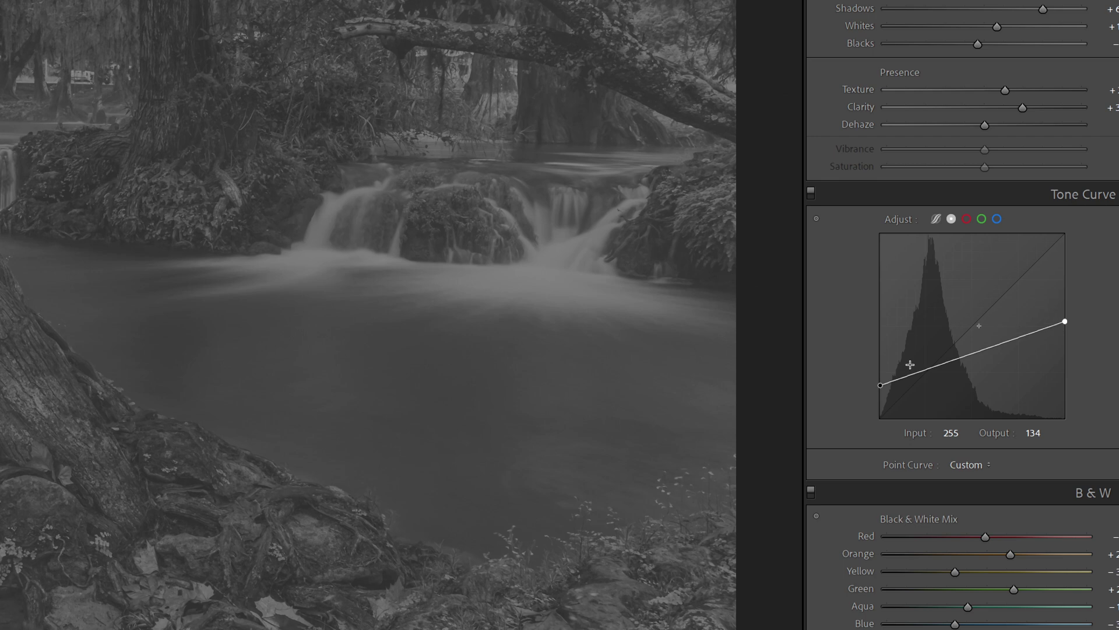
left_click_drag(880, 384, 880, 324)
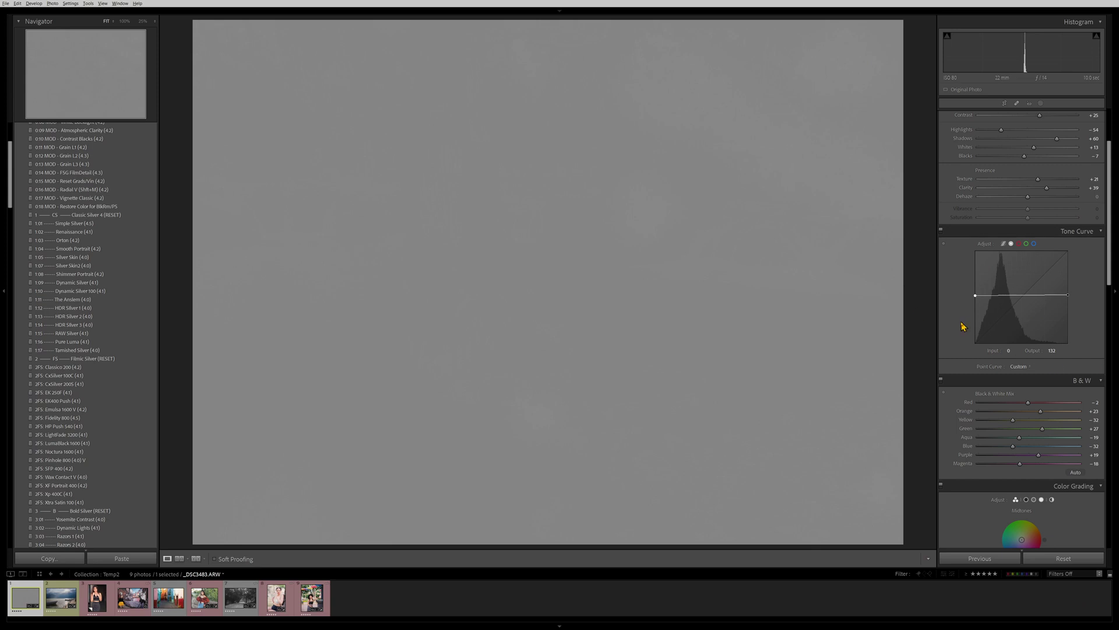
right_click(1001, 307)
left_click(1020, 318)
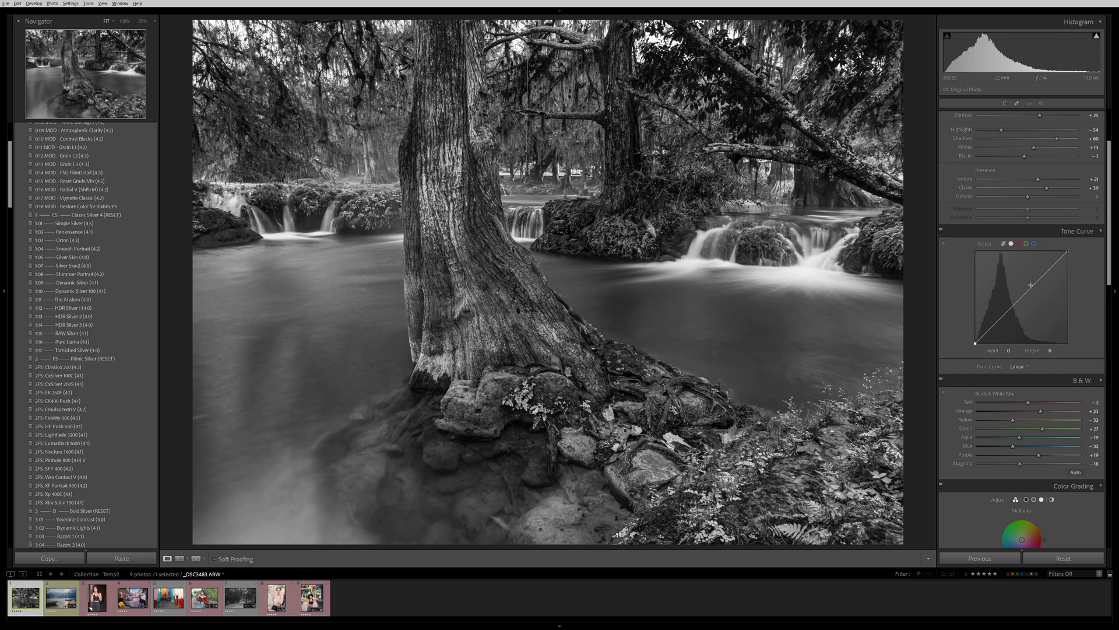
Switch to the boat and pier photo and reset its edits with the 0:00 IQ Silver preset
key("Right")
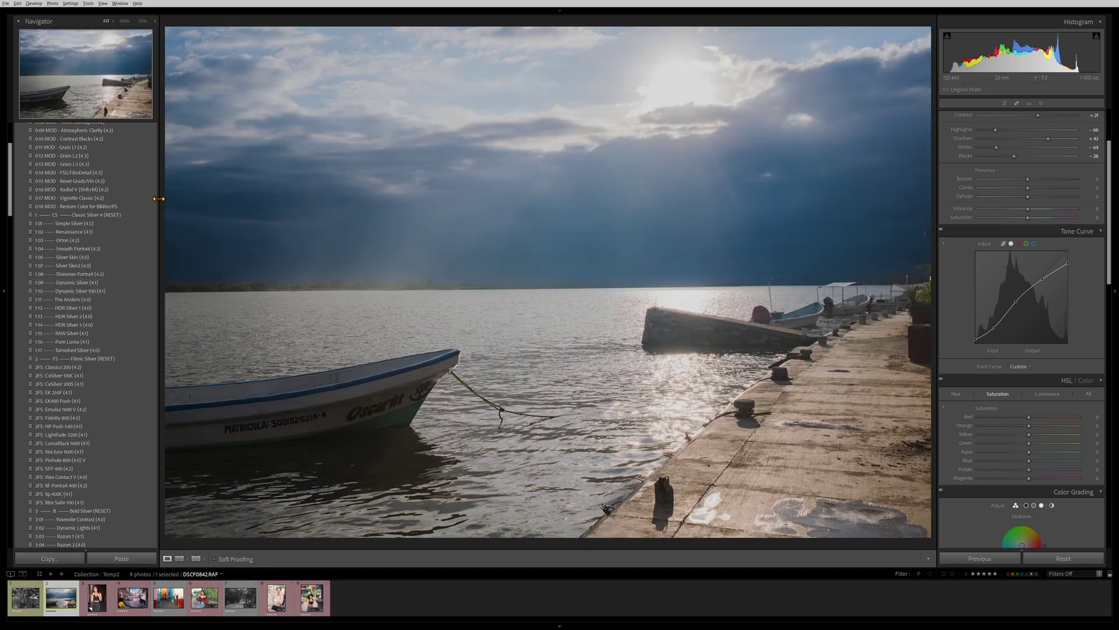
scroll(93, 235, "up", 4)
left_click(114, 173)
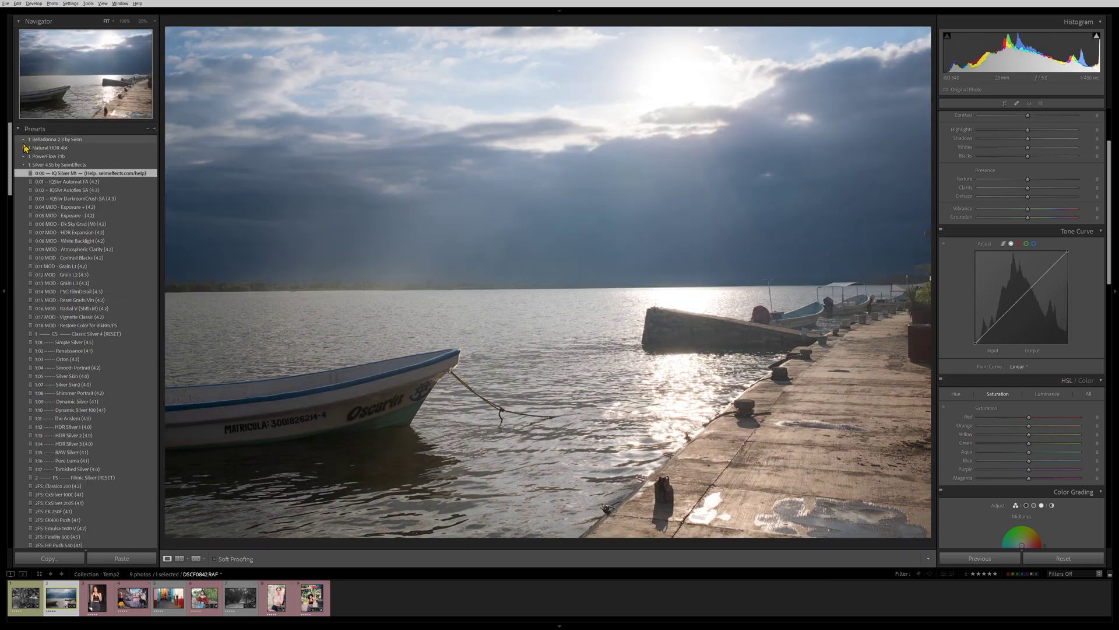
Apply the Golden Sun Balance (2.3) preset from the Belladonna 2.3 collection to the boat photo
left_click(23, 140)
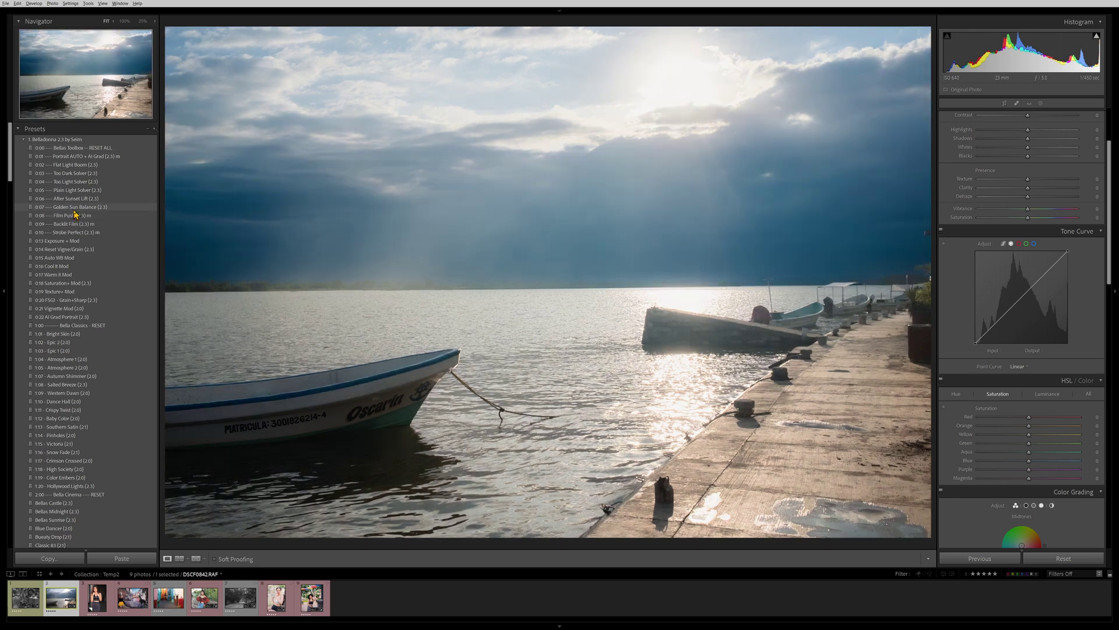
left_click(74, 211)
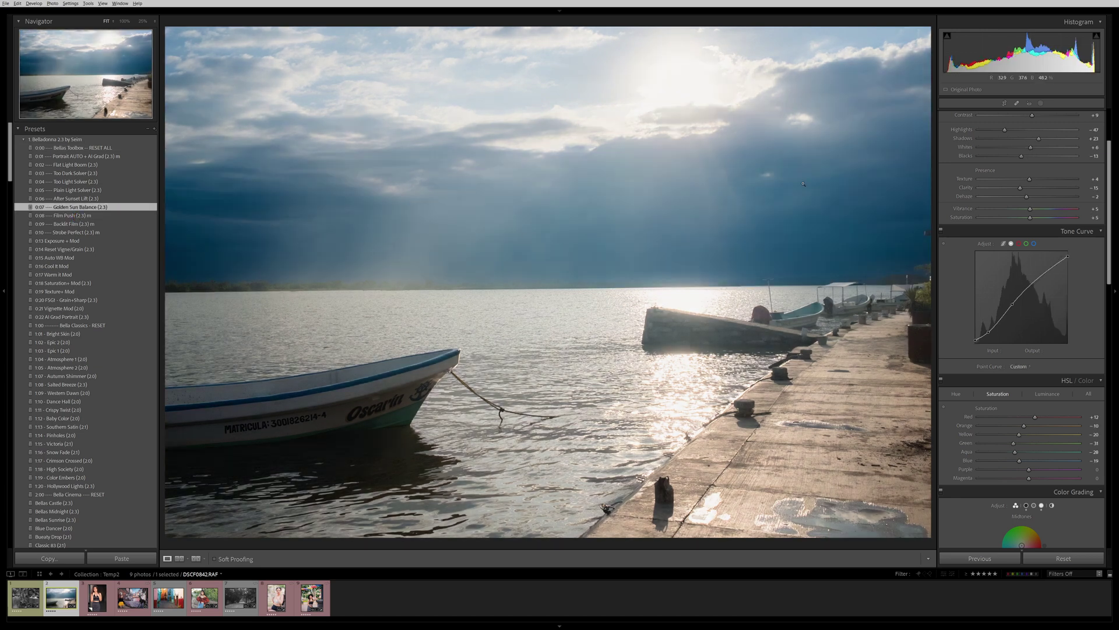
scroll(1017, 265, "up", 3)
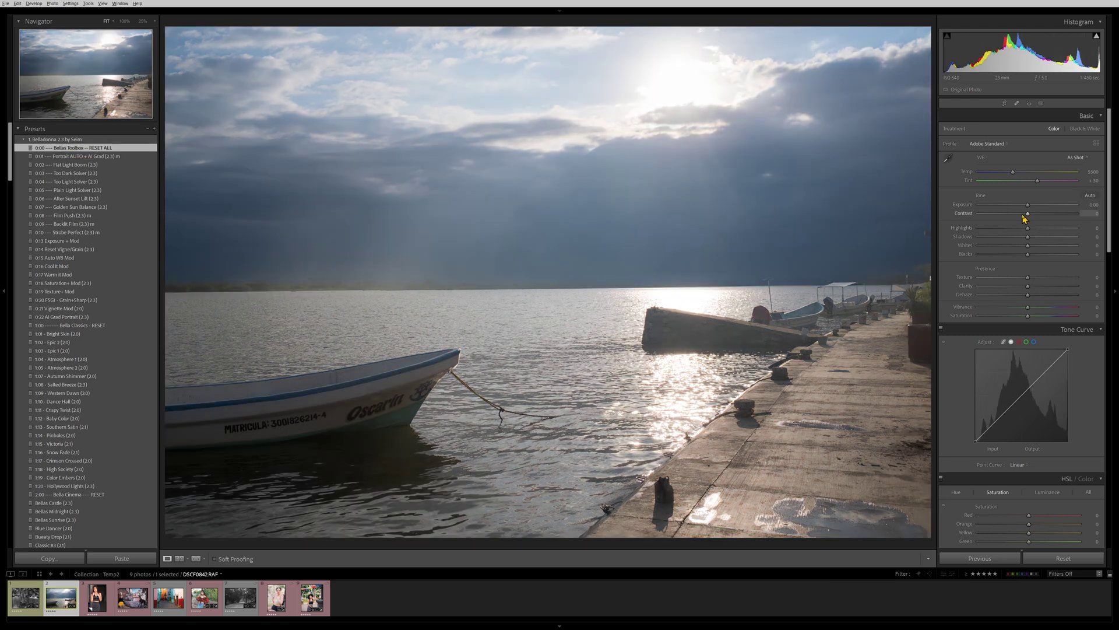
Set the boat photo's Highlights to −55, Shadows to +31, Blacks to −26 and Contrast to +30
left_click_drag(1028, 228, 1016, 257)
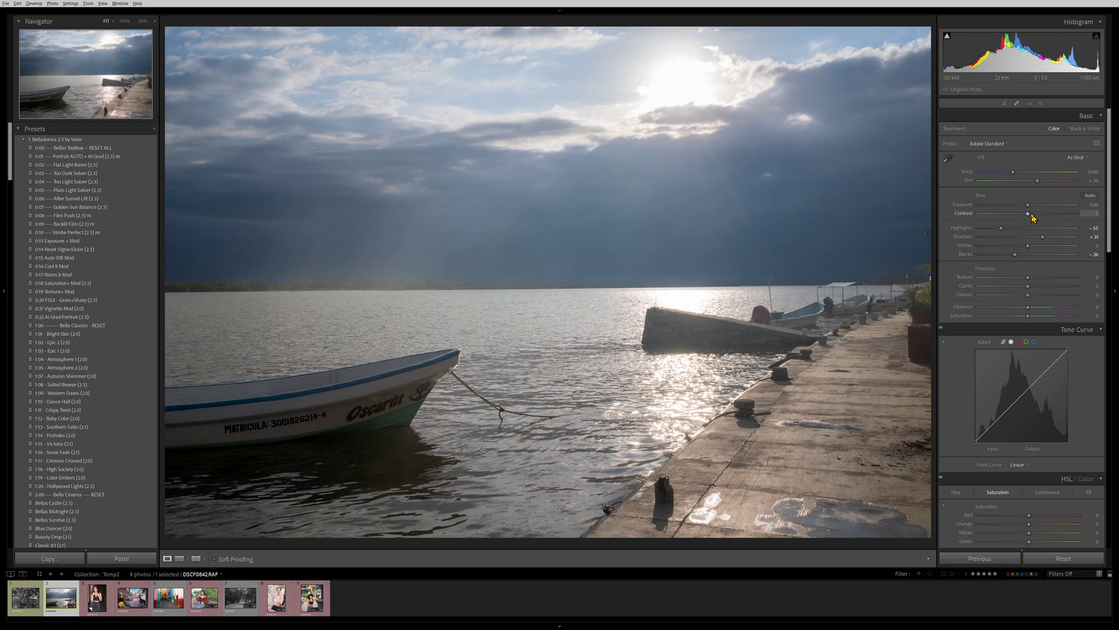
left_click_drag(1029, 217, 1042, 217)
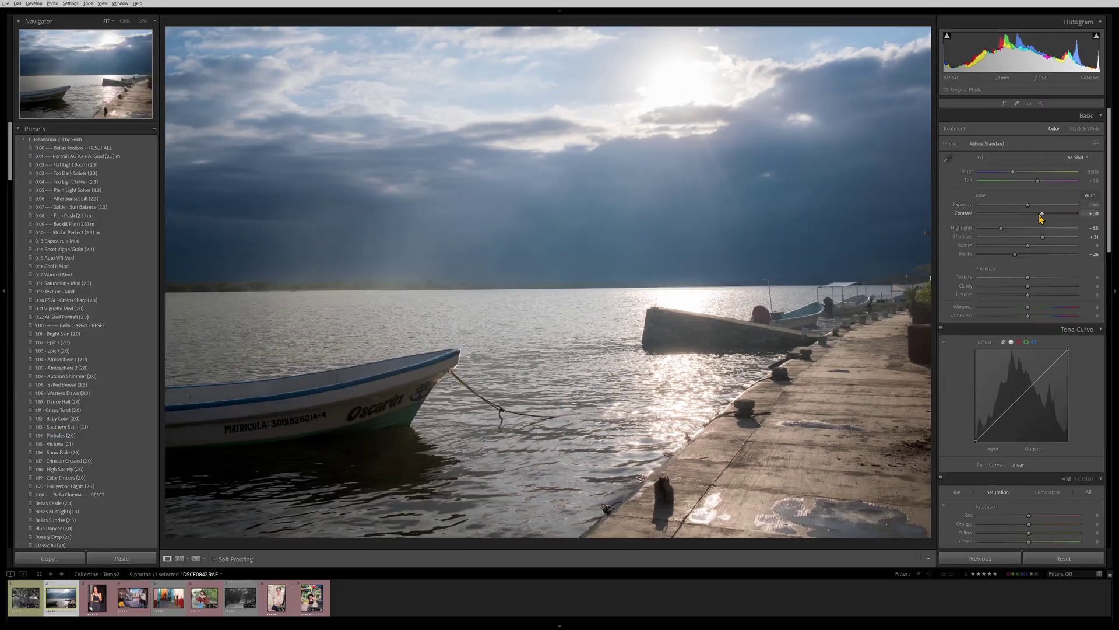
Try the boat photo's Contrast at different strengths up to +100, and set it to +27
left_click_drag(1042, 218, 1027, 218)
left_click_drag(1047, 217, 1115, 219)
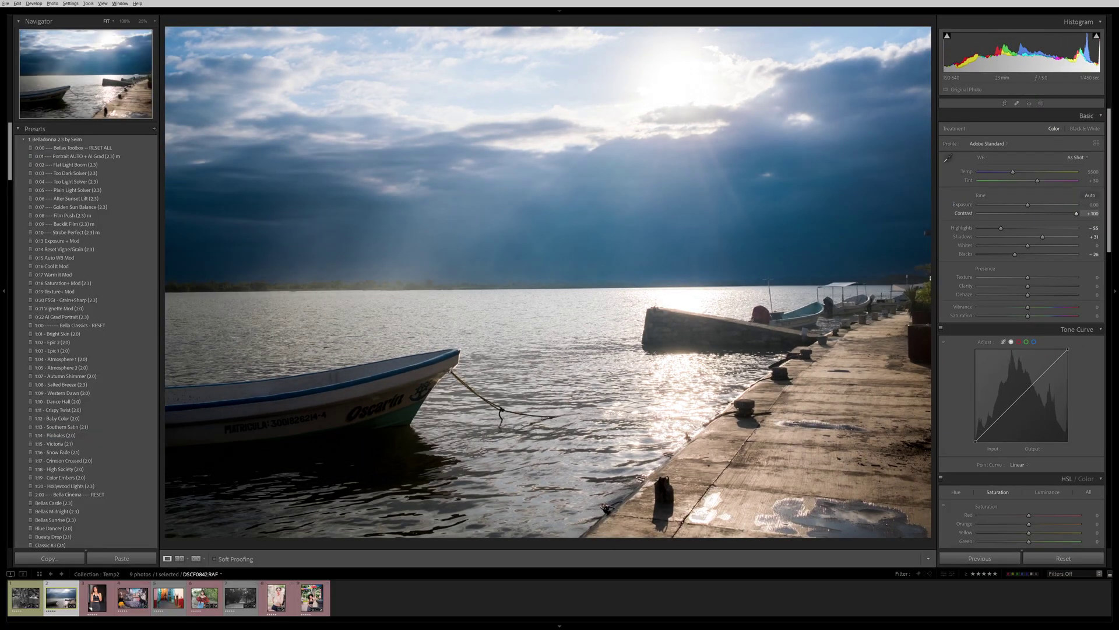
left_click(1115, 220)
left_click(1111, 285)
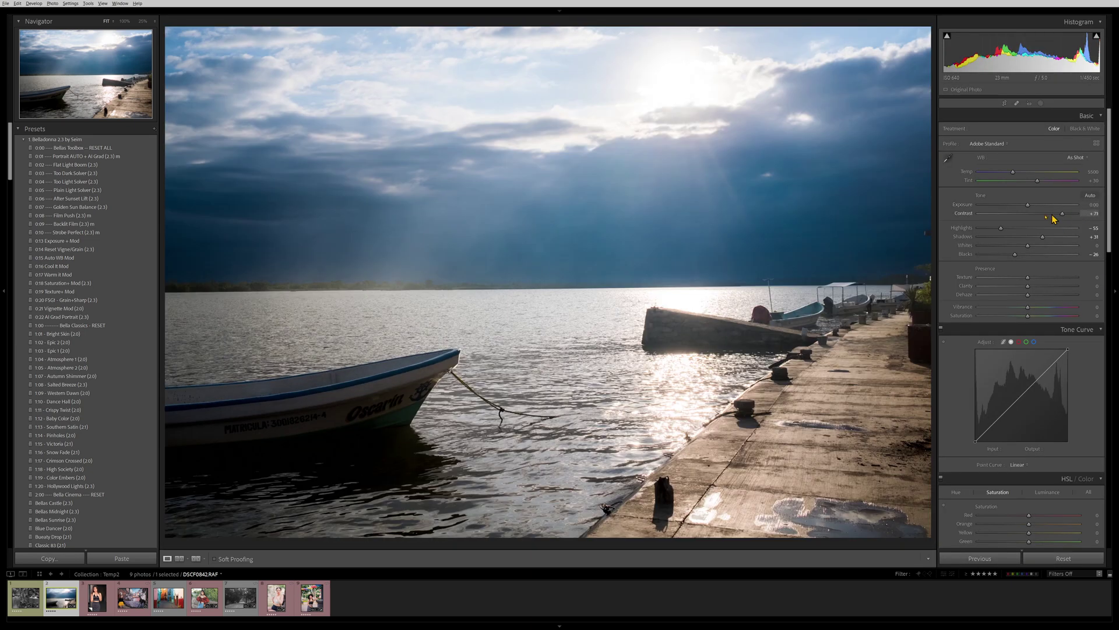
left_click_drag(1054, 219, 1040, 220)
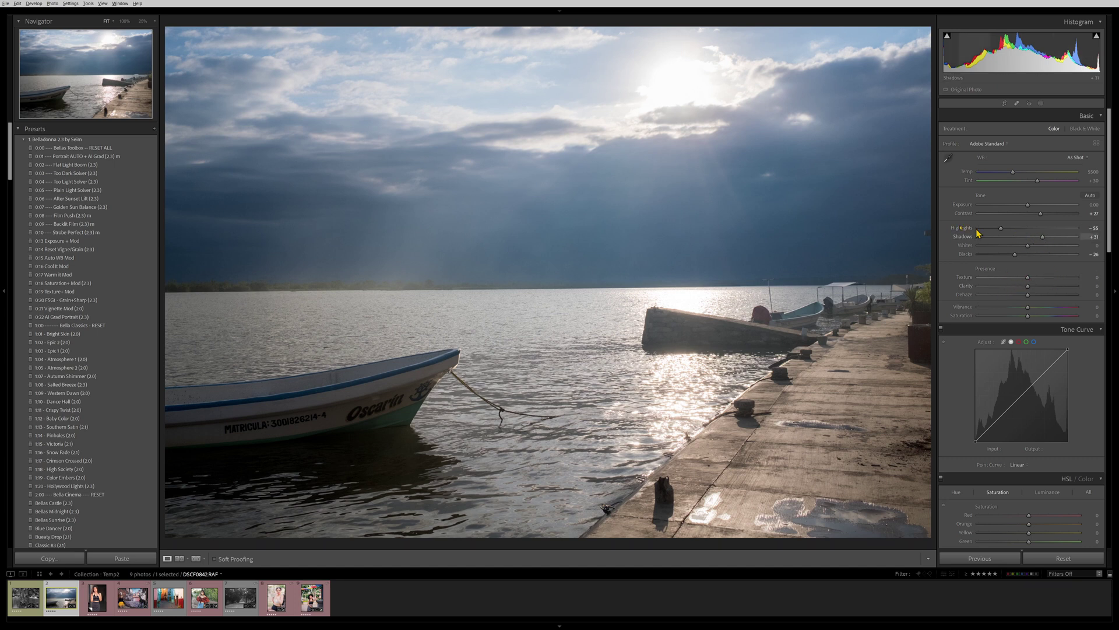
Rebalance the boat photo's tones with Highlights at −63, Shadows at +40, Contrast at +3 and slightly reduced Whites
mouse_move(1003, 232)
left_mouse_down()
mouse_move(959, 240)
mouse_move(1027, 236)
mouse_move(979, 233)
mouse_move(1002, 235)
mouse_move(992, 237)
left_mouse_up()
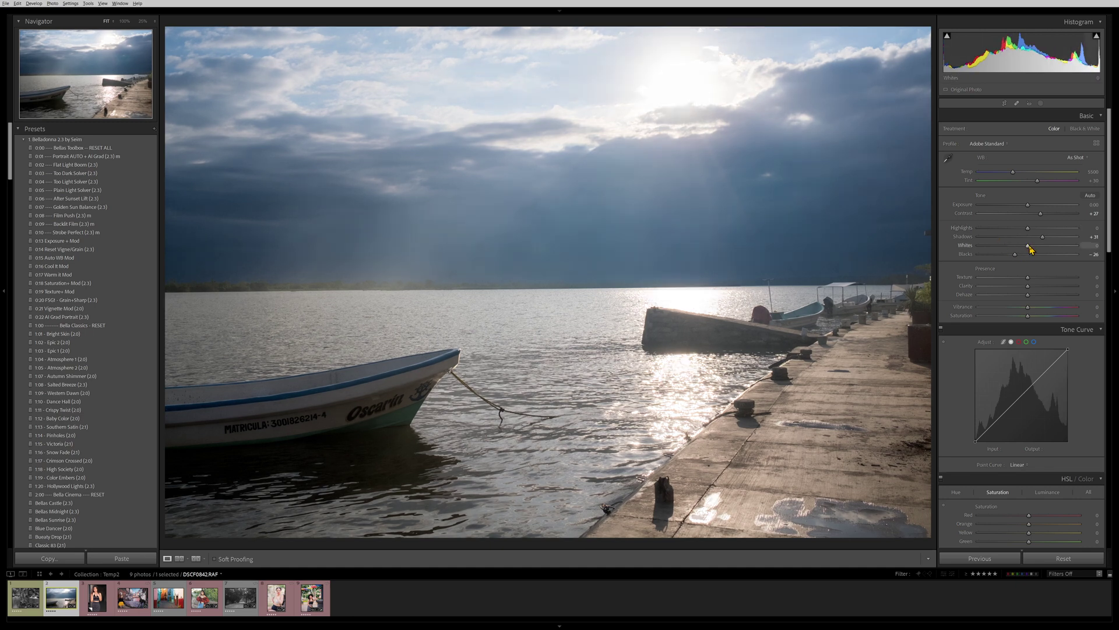
mouse_move(1028, 247)
left_mouse_down()
mouse_move(952, 252)
mouse_move(1028, 257)
left_mouse_up()
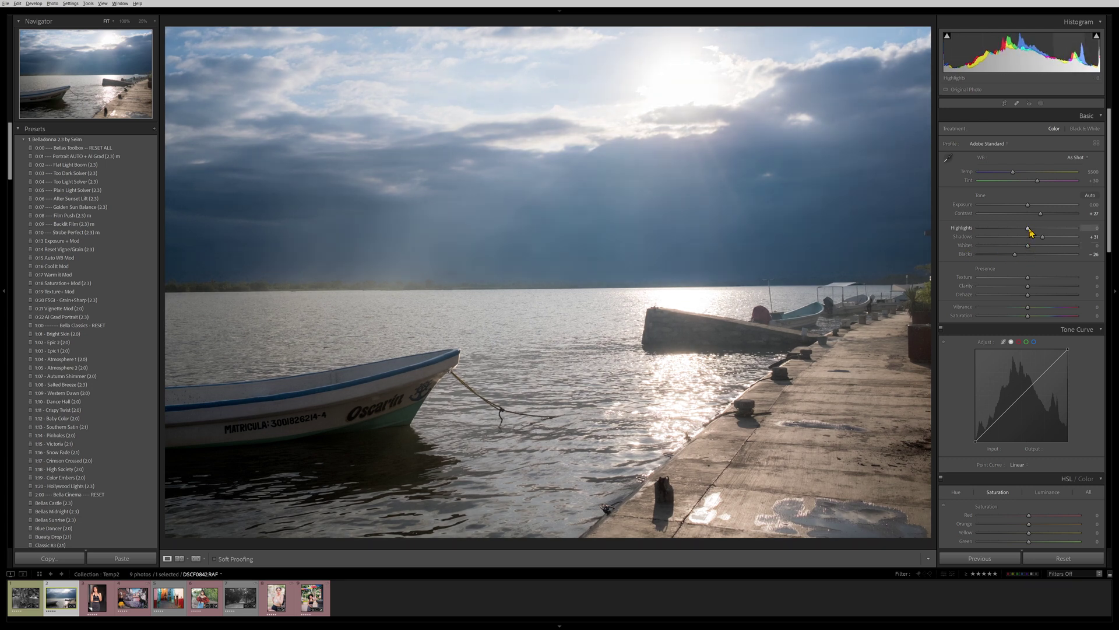
mouse_move(1029, 229)
left_mouse_down()
mouse_move(987, 231)
mouse_move(1052, 240)
mouse_move(1032, 217)
left_mouse_up()
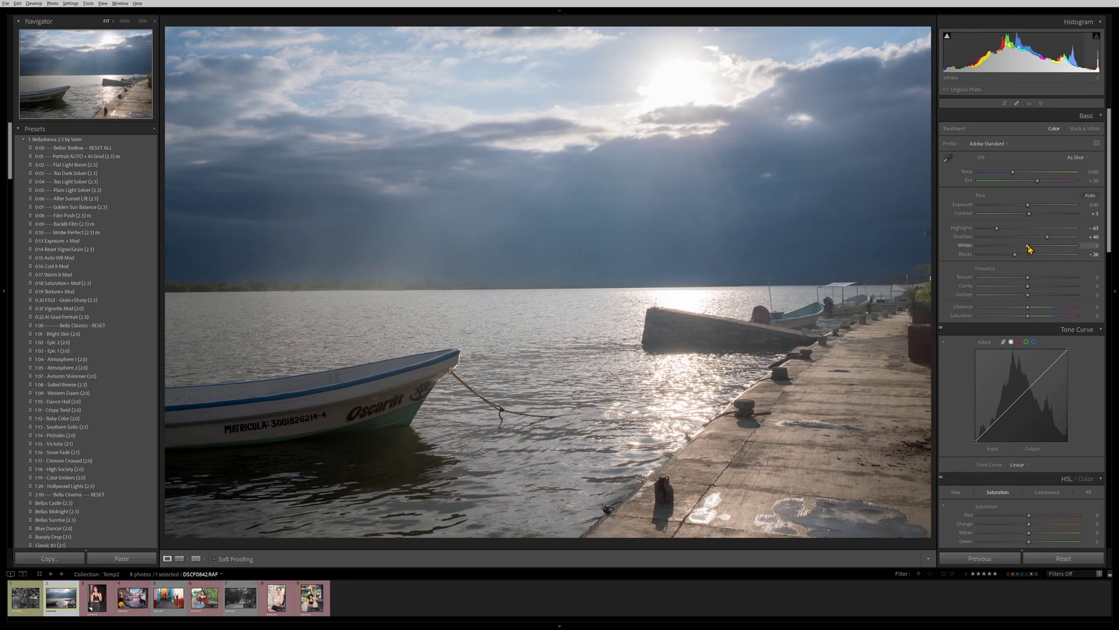
mouse_move(1028, 246)
left_mouse_down()
mouse_move(1044, 250)
mouse_move(1024, 246)
left_mouse_up()
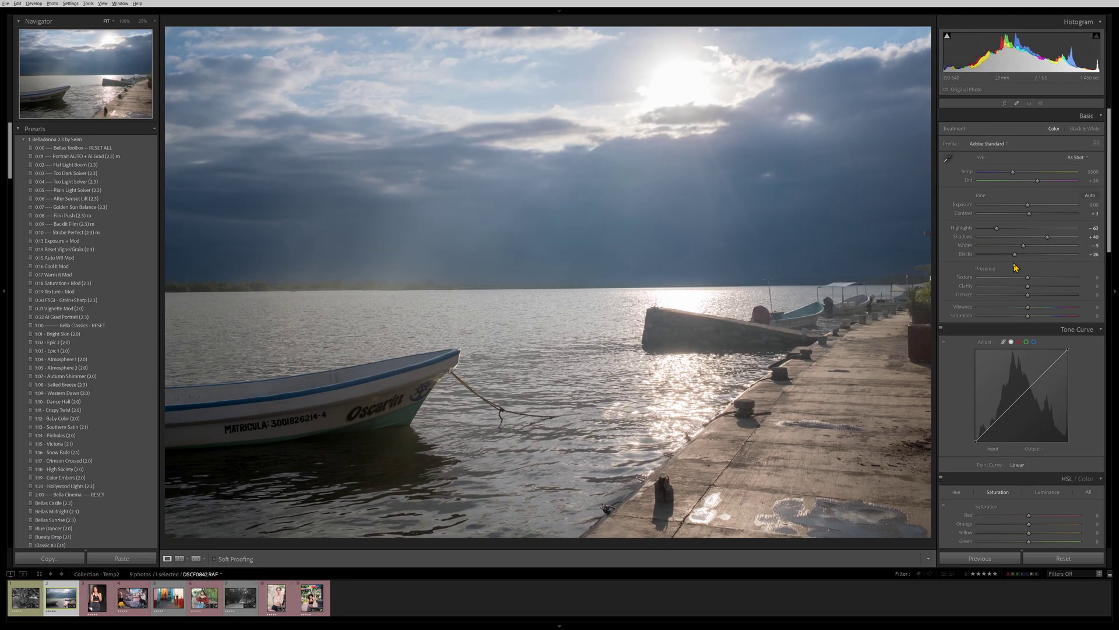
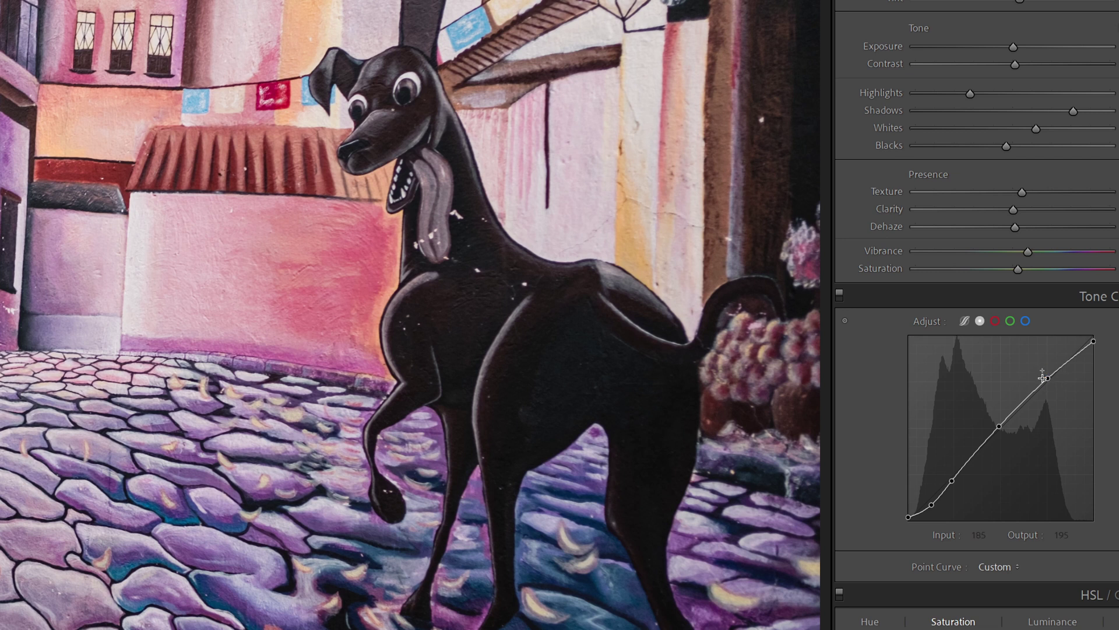
Move the mural photo's upper tone curve point to 177/194, lower the white endpoint to output 230, and pull the upper point down slightly
left_click_drag(1048, 378, 1037, 381)
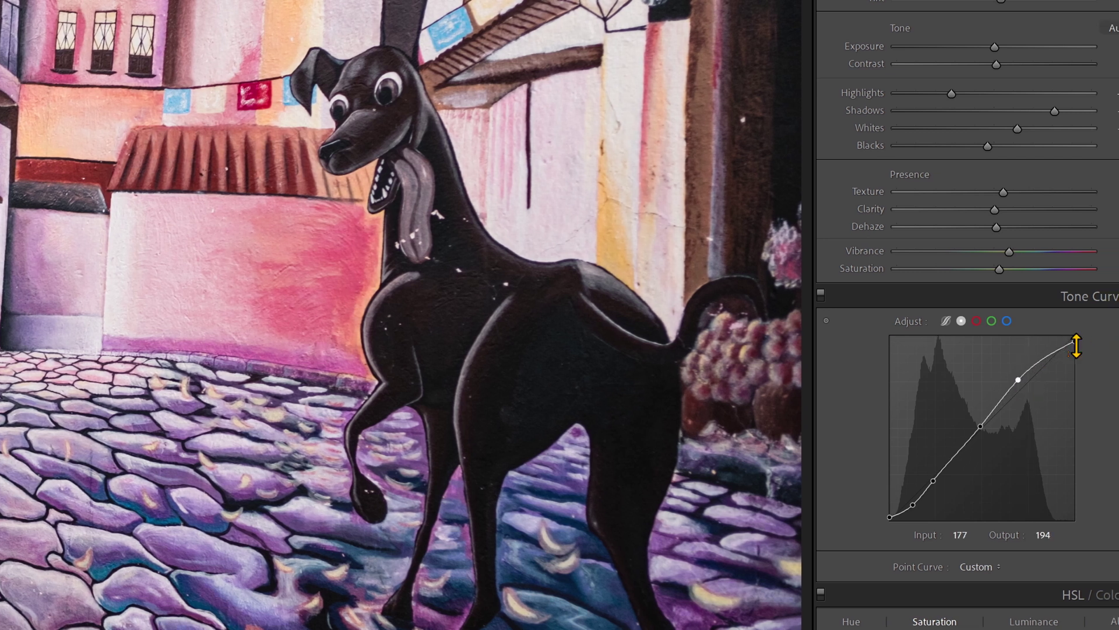
left_click(1094, 342)
left_click_drag(1077, 349, 1096, 357)
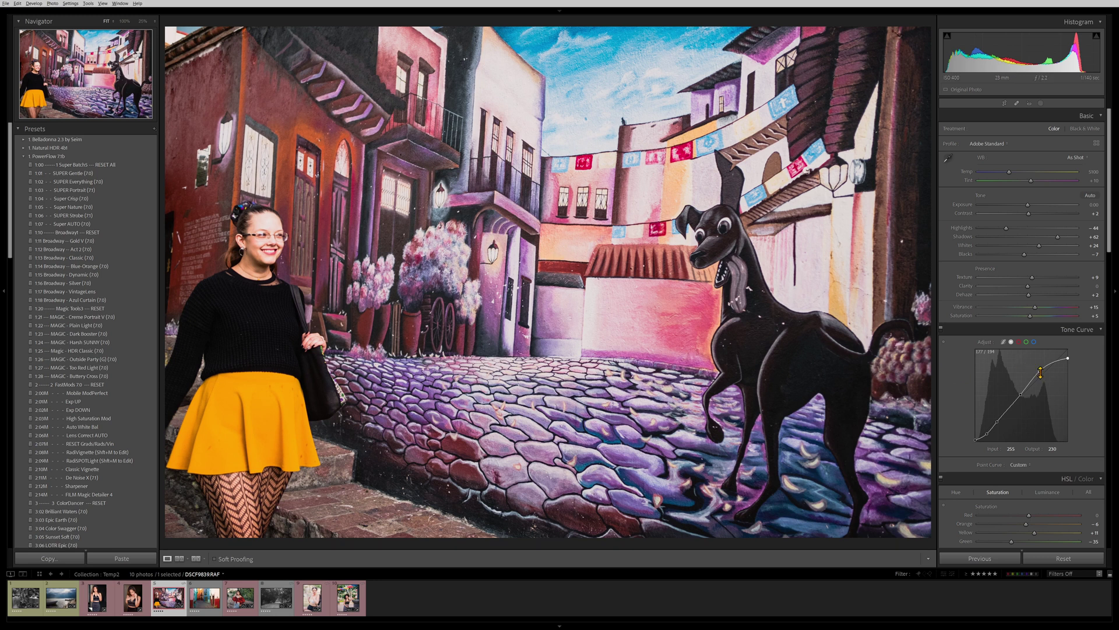
left_click_drag(1041, 372, 1041, 382)
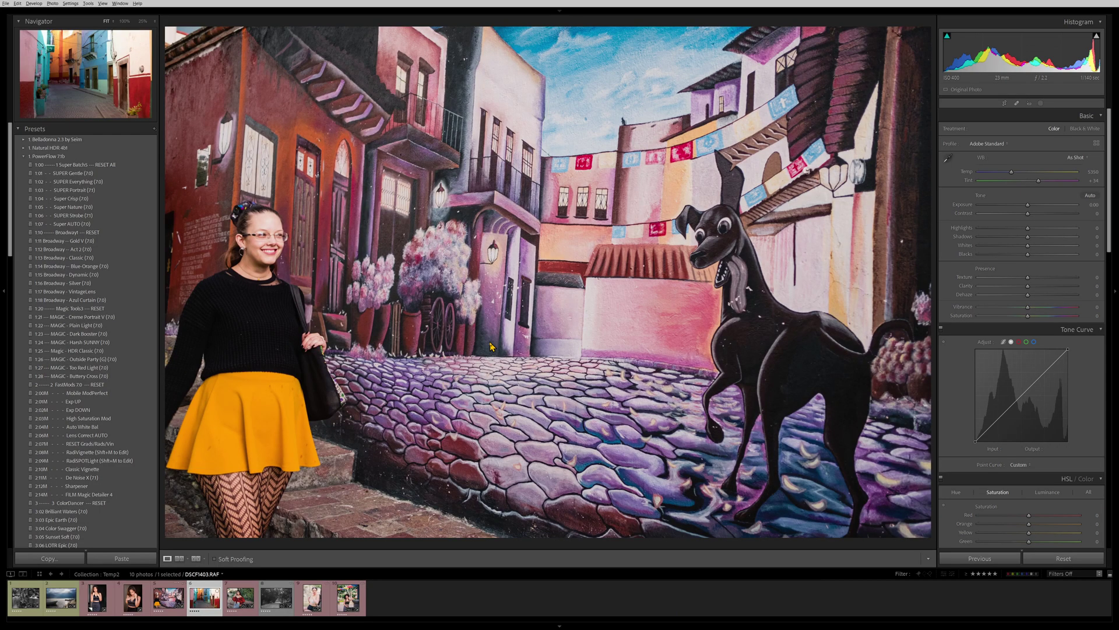
Switch to the colorful street photo and apply the Blue Dancer (2.0) preset from the Belladonna 2.3 collection
key("Right")
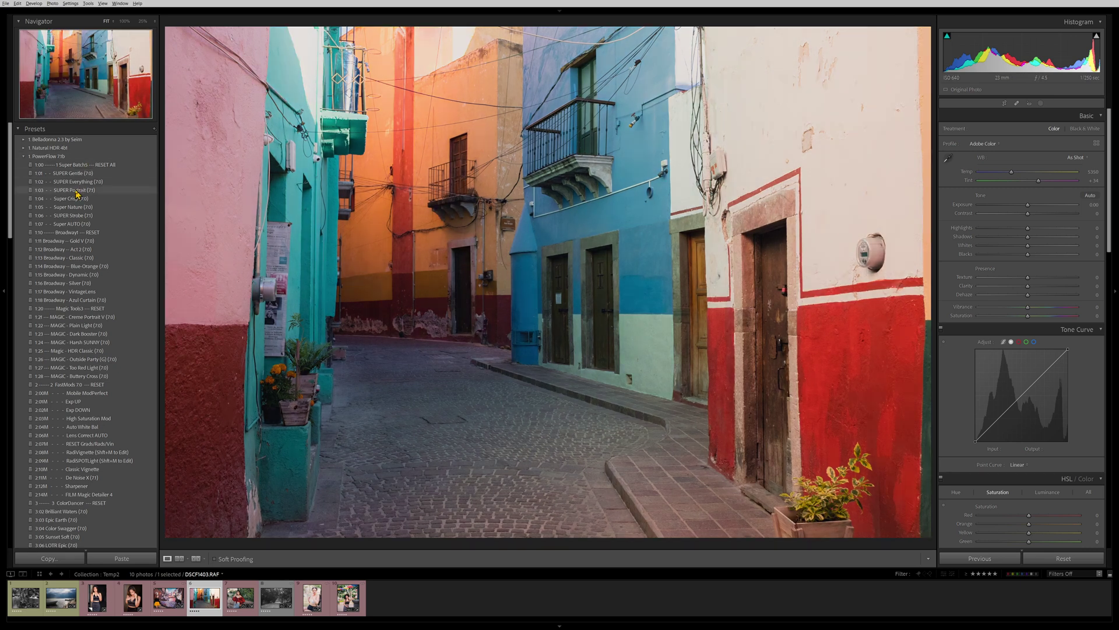
left_click(24, 140)
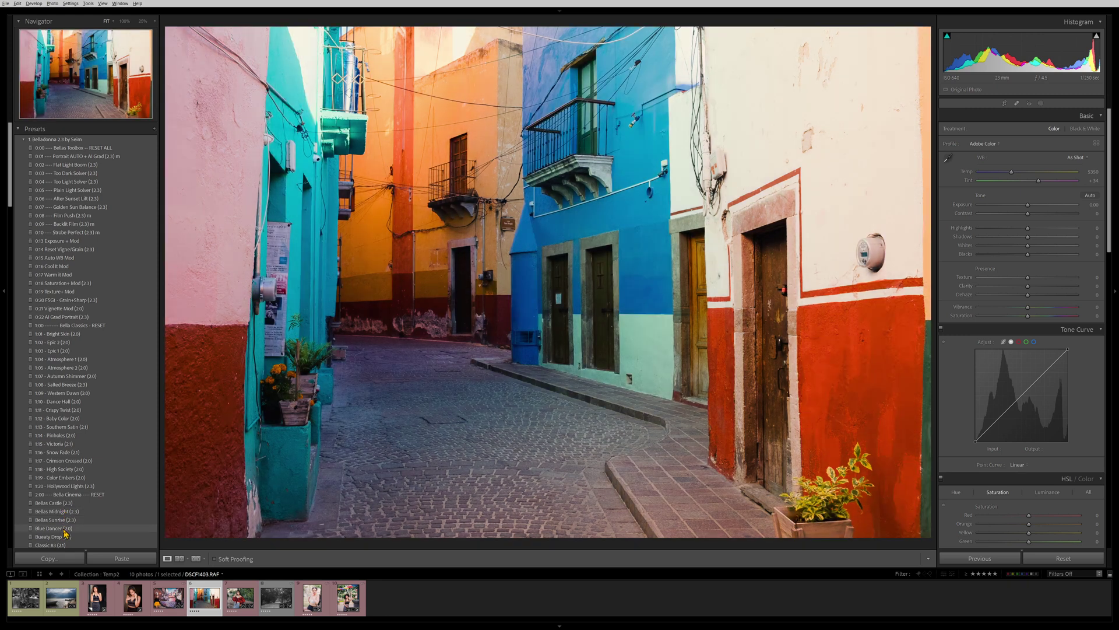
left_click(65, 529)
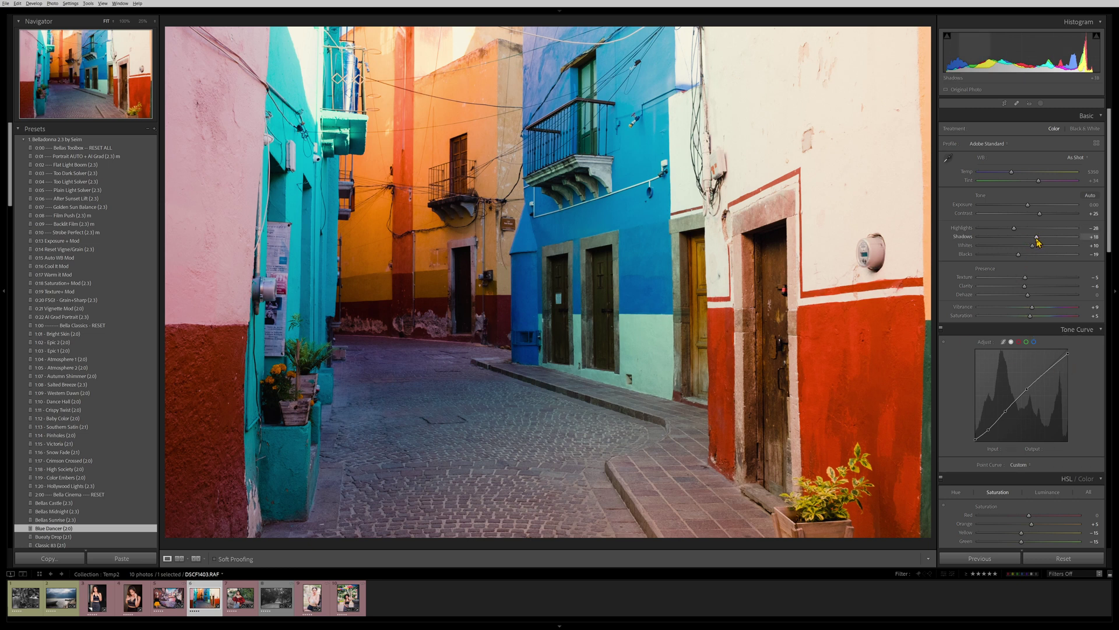
Set the street photo's Highlights to −60 and Shadows to +36, and lower the tone curve's white endpoint to output 221
left_click_drag(1037, 236, 1003, 233)
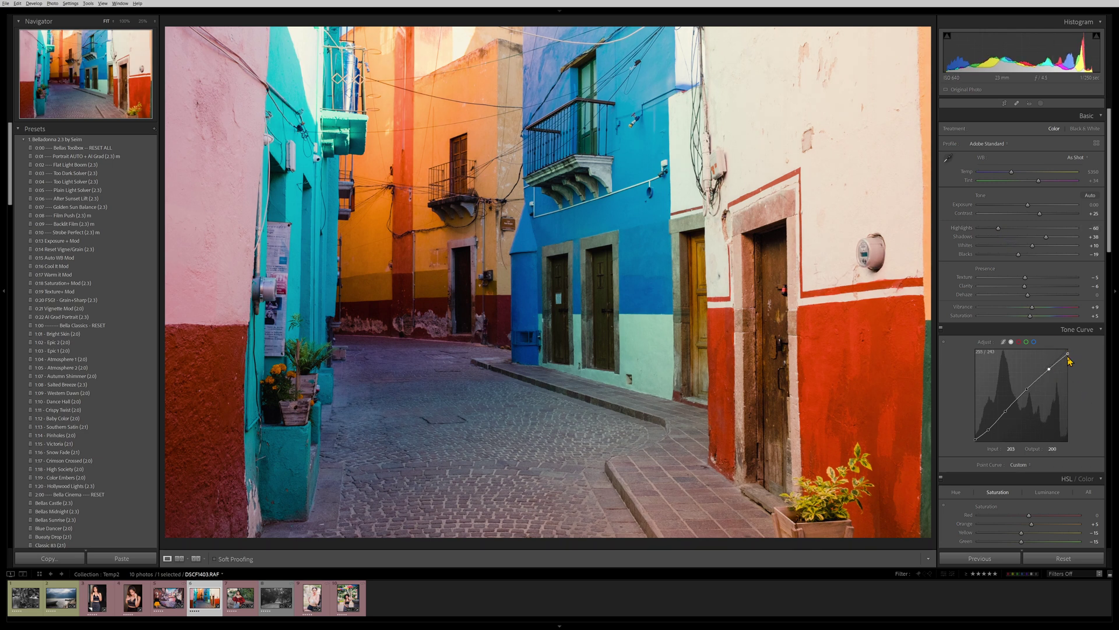
left_click_drag(1070, 360, 1069, 367)
Reduce the street photo's Blue saturation to just below neutral in the HSL adjustments
scroll(1062, 382, "down", 4)
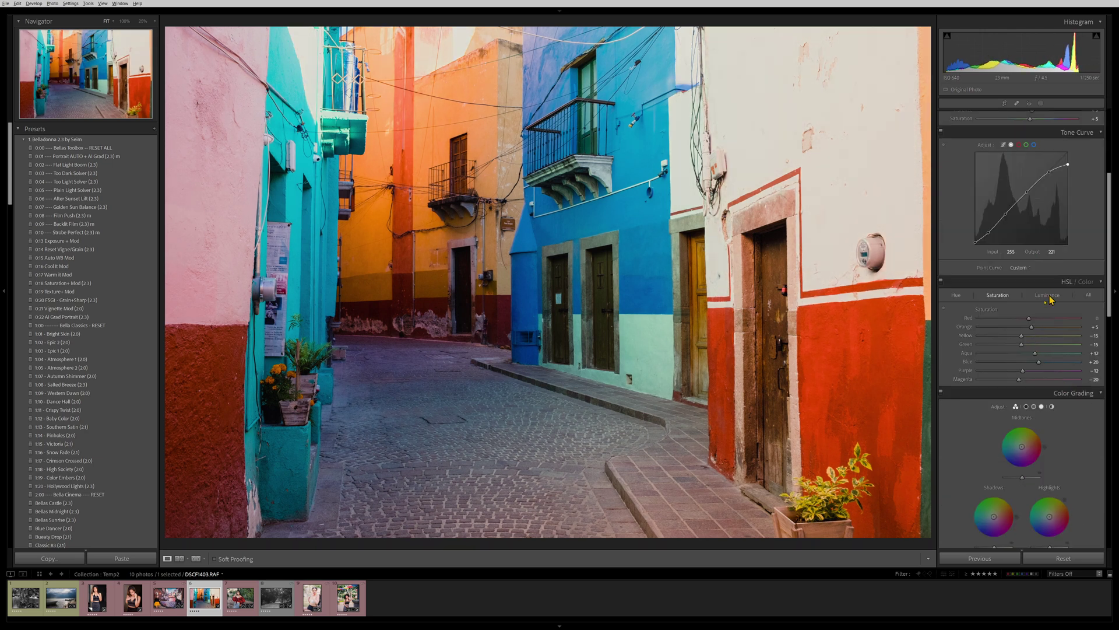
left_click(1048, 296)
left_click(995, 298)
mouse_move(1039, 365)
left_mouse_down()
mouse_move(993, 365)
mouse_move(1027, 365)
left_mouse_up()
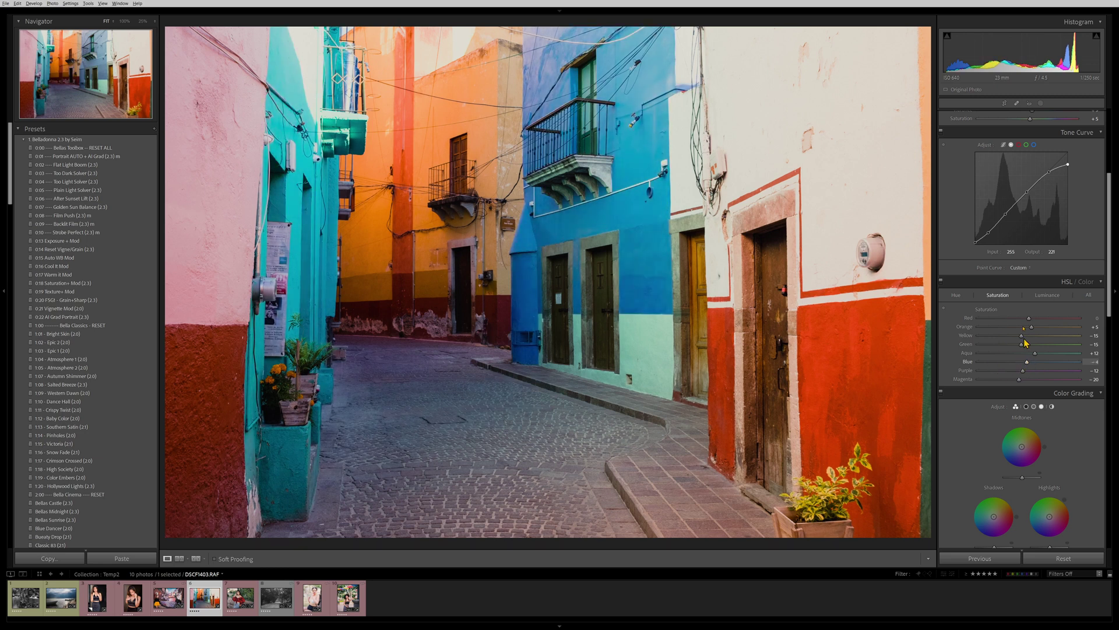
Set the street photo's HSL luminance to −47 for Blue, +43 for Orange and −41 for Yellow
left_click(1048, 296)
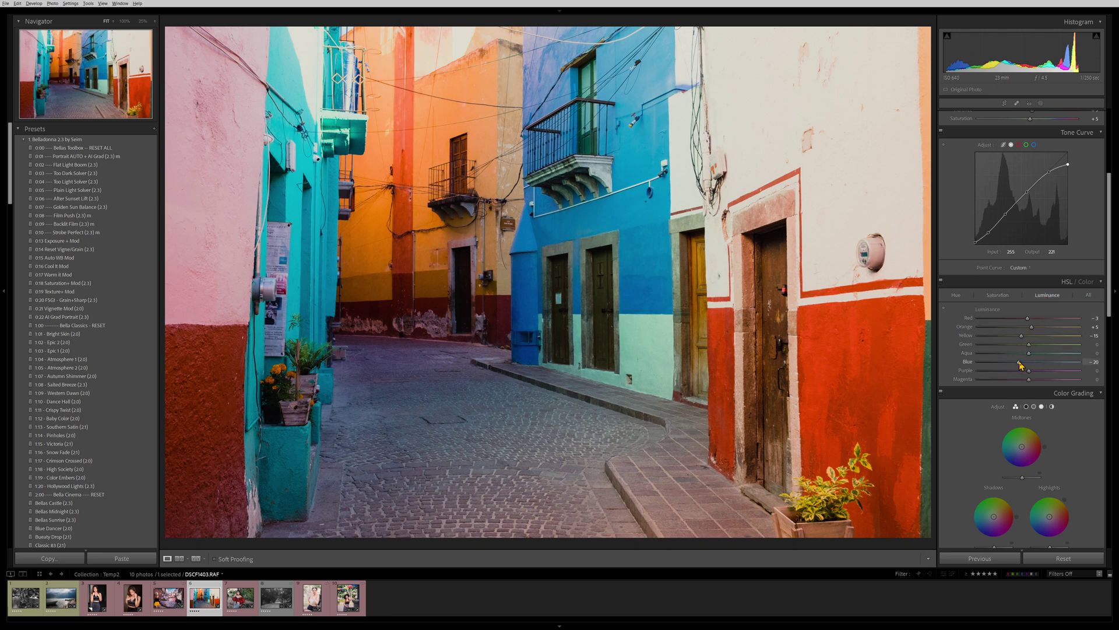
left_click_drag(1020, 365, 1011, 369)
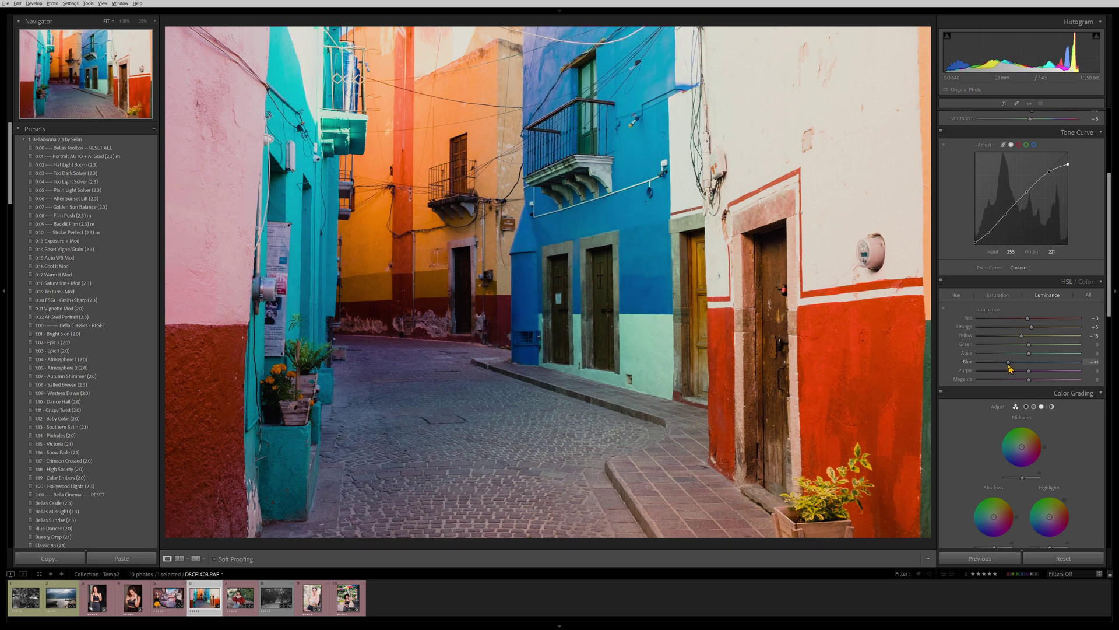
left_click_drag(1011, 369, 1051, 328)
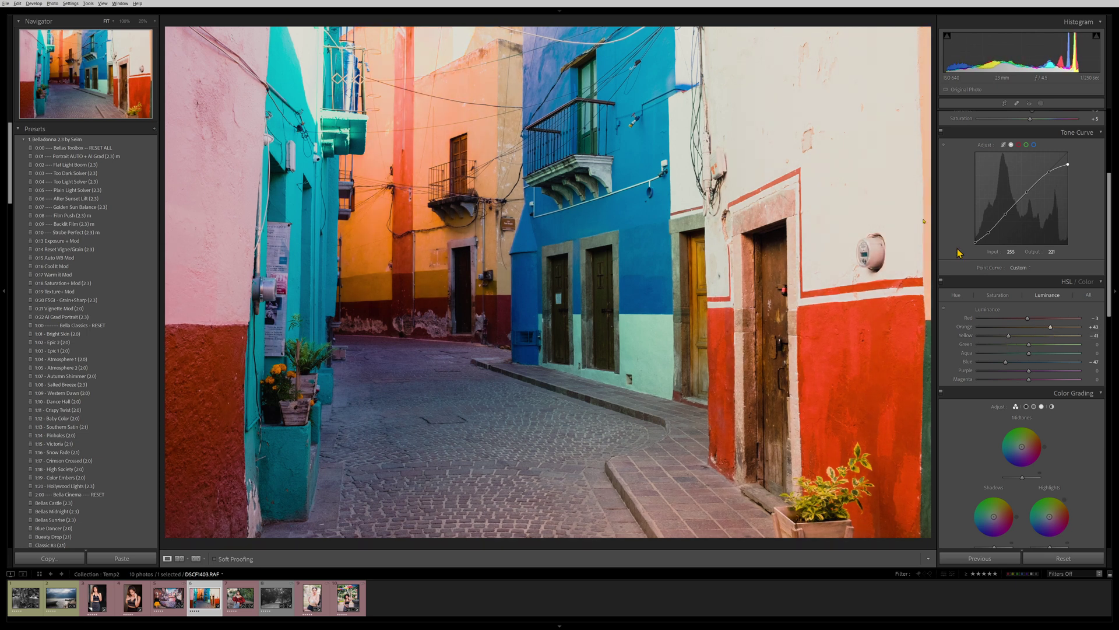
left_click(500, 90)
left_click(494, 278)
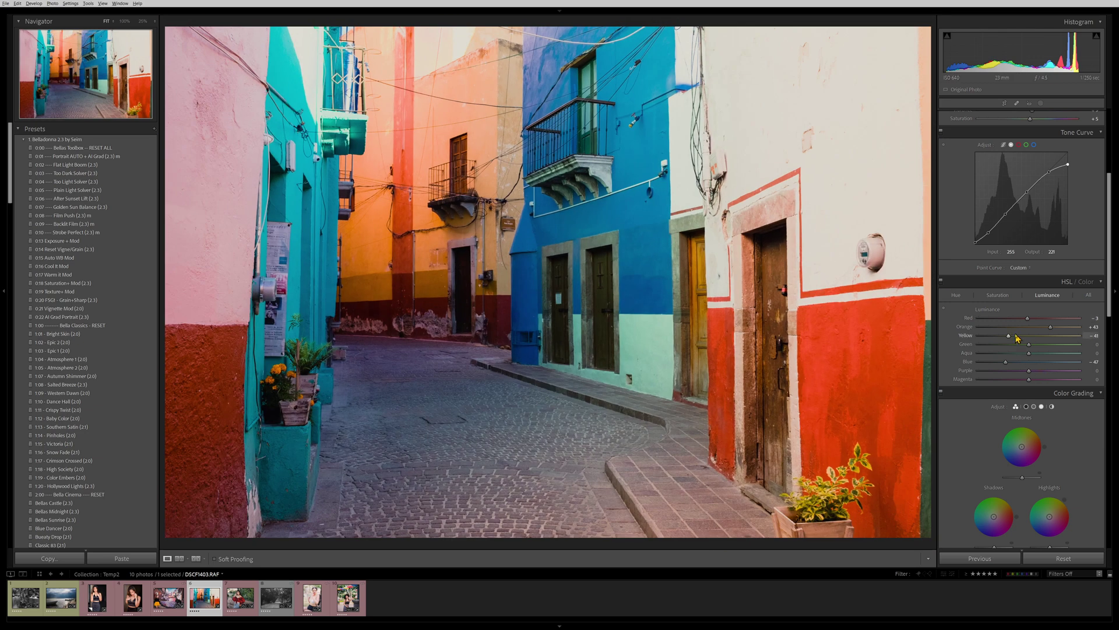
Raise the street photo's Yellow luminance above neutral in the HSL adjustments
left_click_drag(1010, 341, 1042, 341)
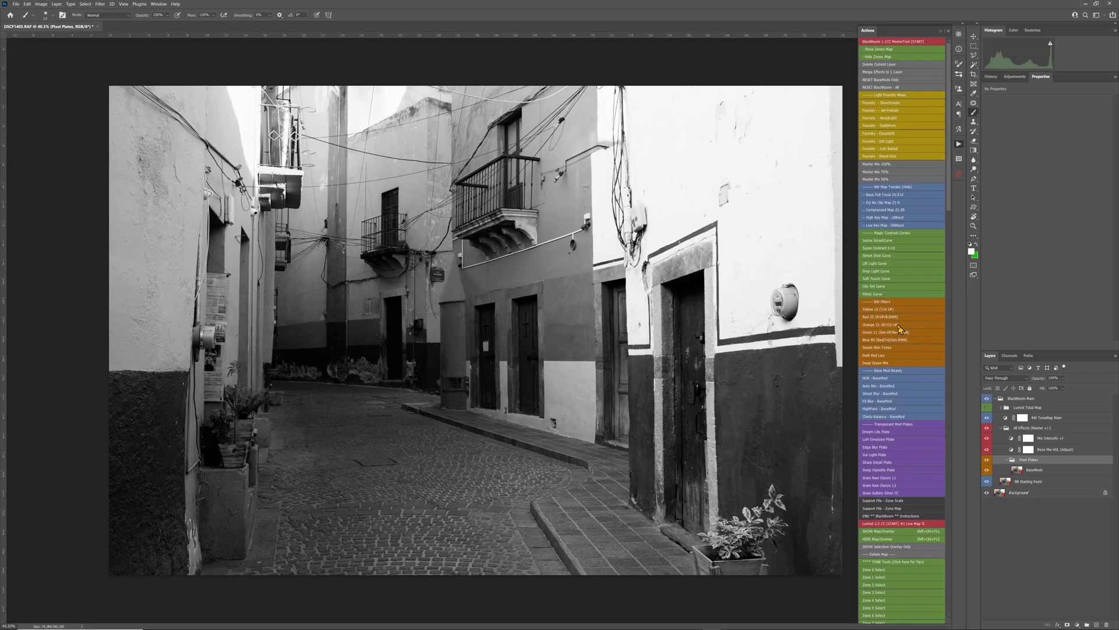
In Photoshop, apply the Orange 21 BW filter to the black-and-white street photo and compare the image with that layer hidden and shown
left_click(898, 325)
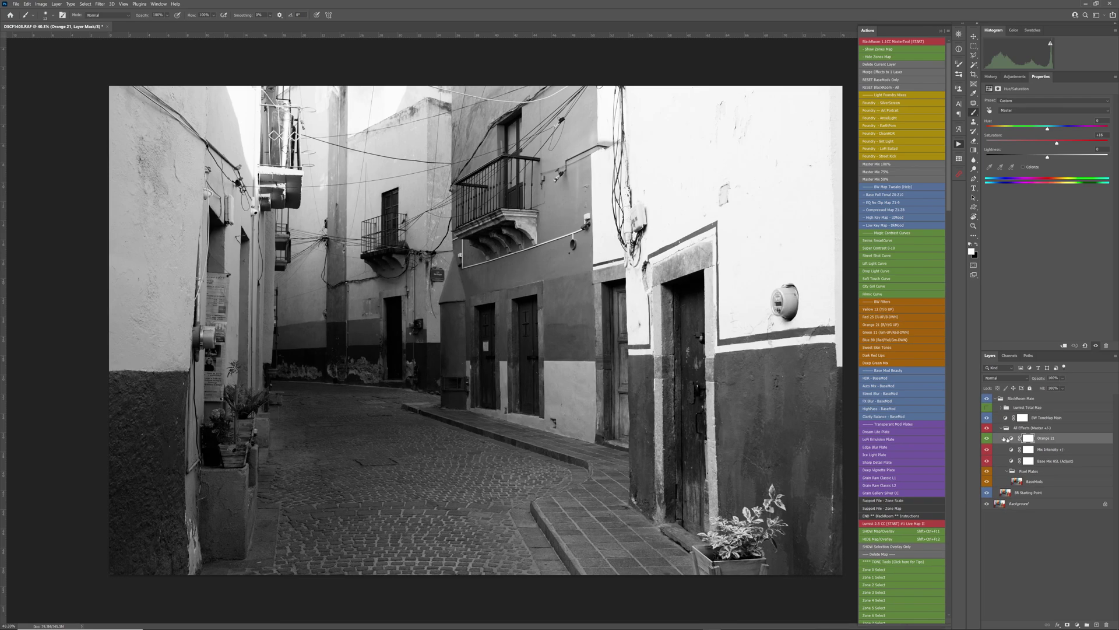
left_click(987, 438)
left_click(988, 438)
left_click(987, 439)
left_click(987, 439)
left_click(987, 438)
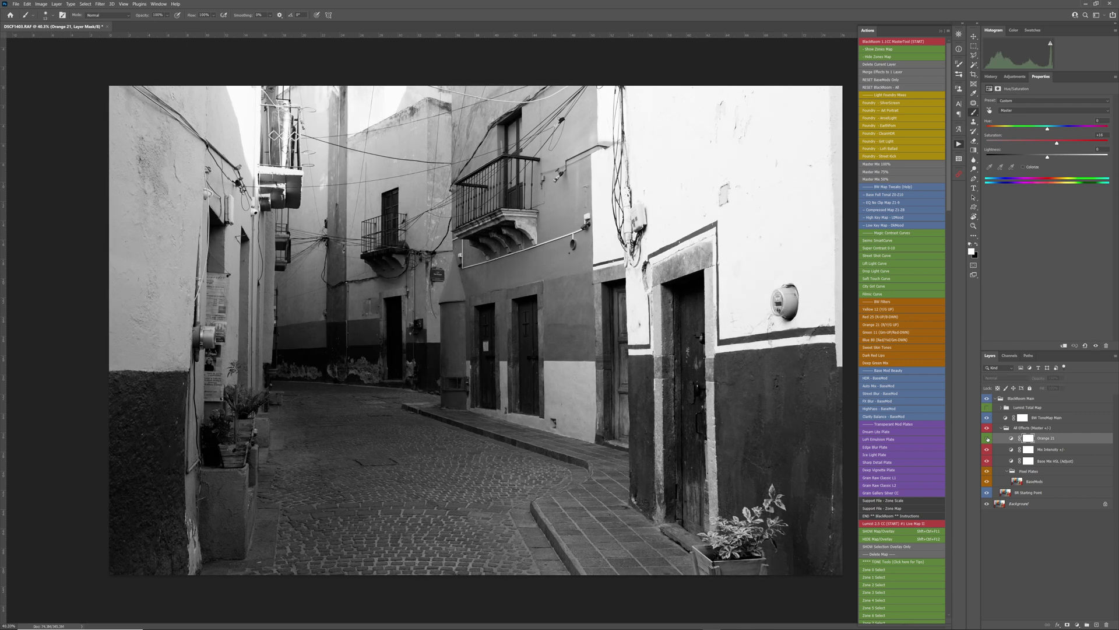
left_click(987, 439)
left_click(987, 438)
left_click(987, 439)
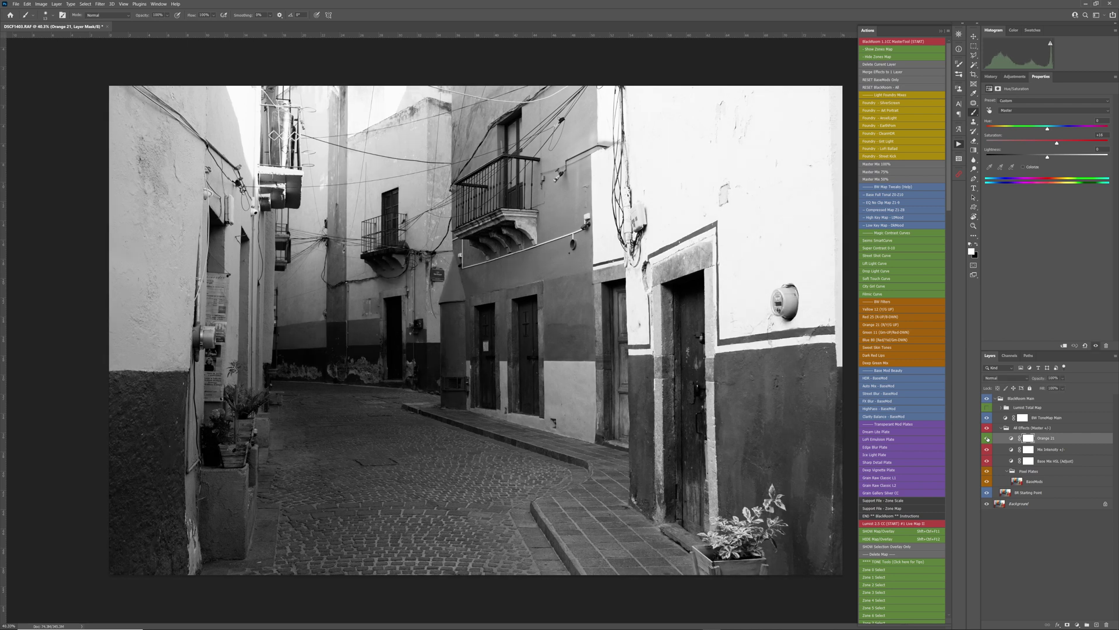
left_click(987, 439)
left_click(987, 438)
Run the street mix from the Light Foundry actions and compare the result with the Orange 21 layer hidden and shown
left_click(888, 158)
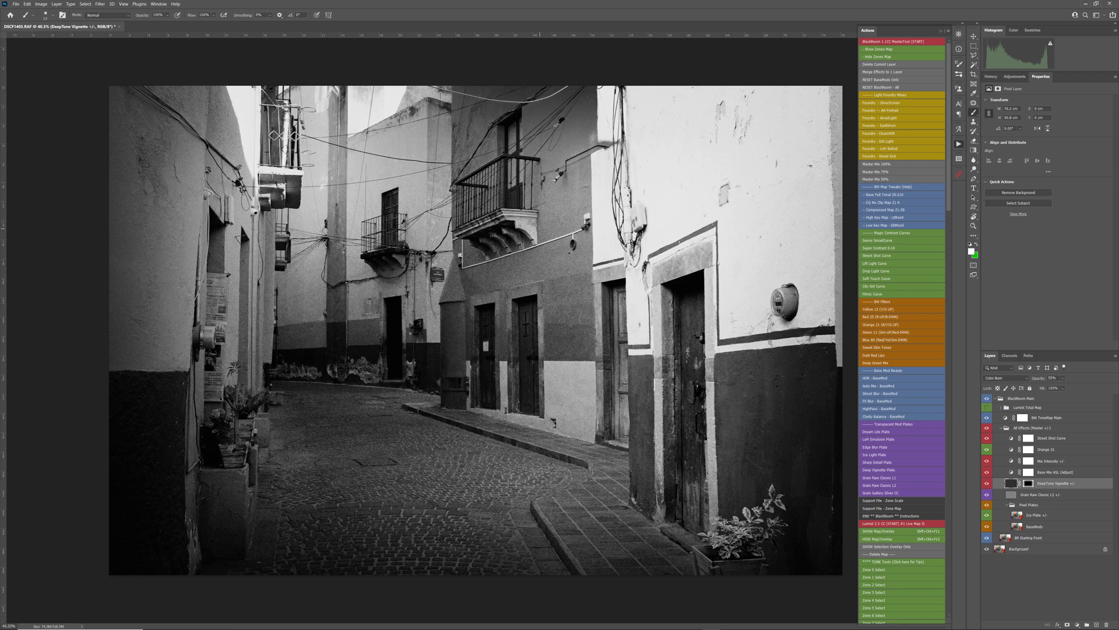
left_click(1052, 450)
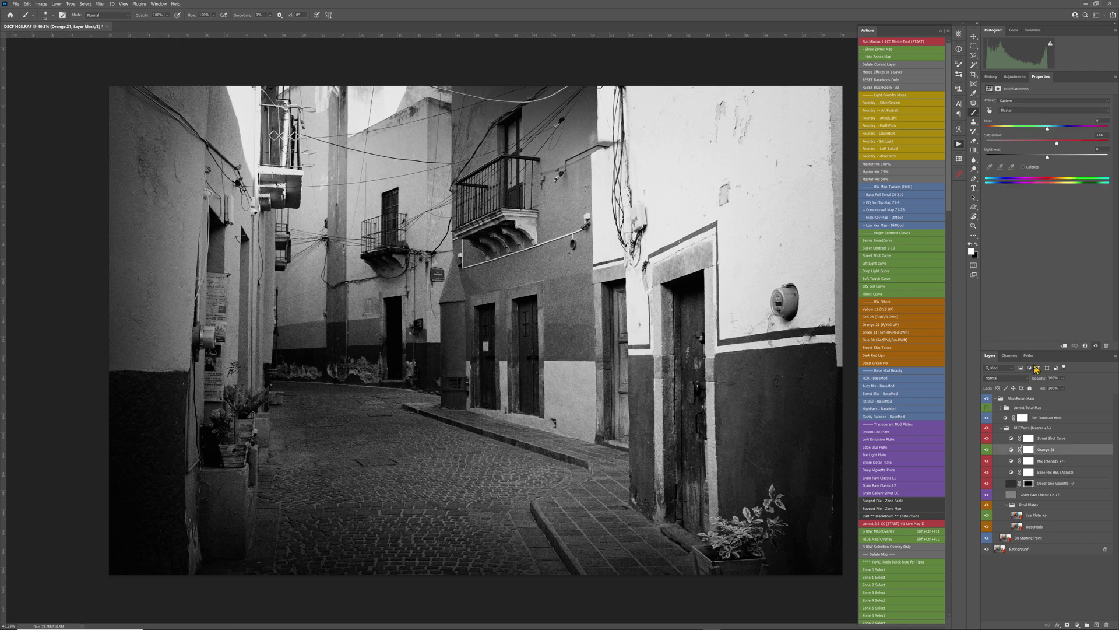
left_click(986, 450)
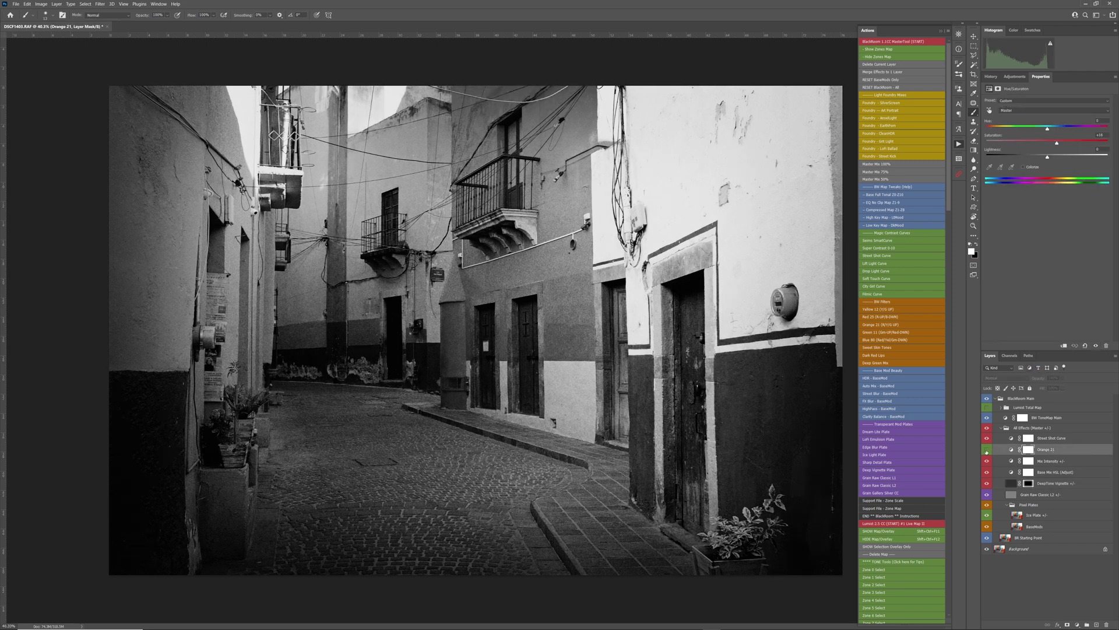
left_click(987, 450)
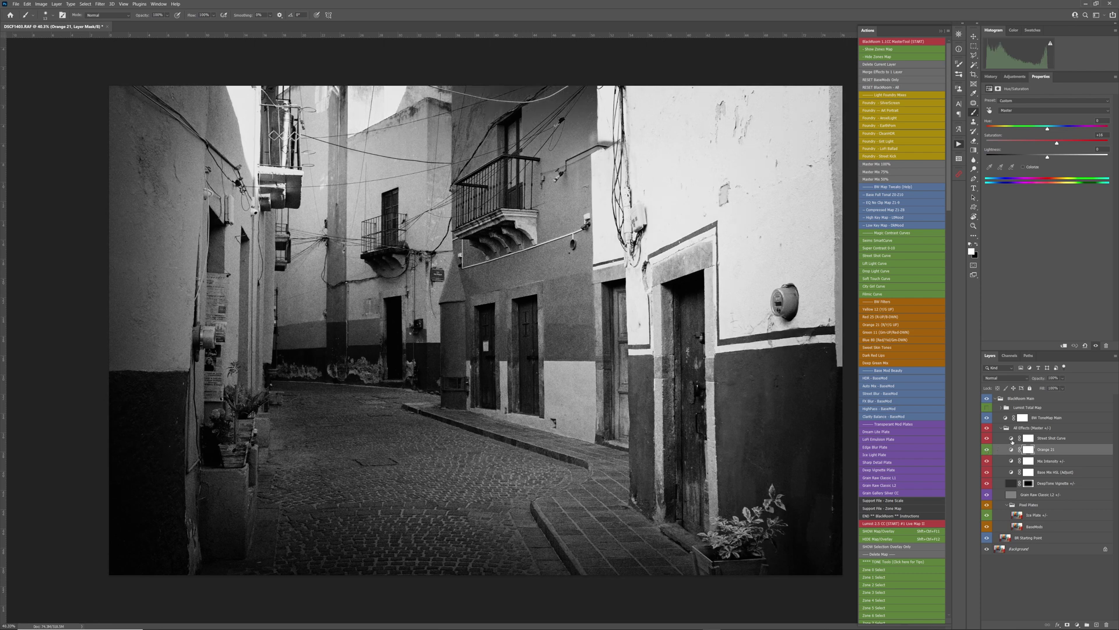
Reshape the Street Shot Curve layer by lifting a midtone point, anchoring a shadow point and lowering the white endpoint
left_click(1012, 440)
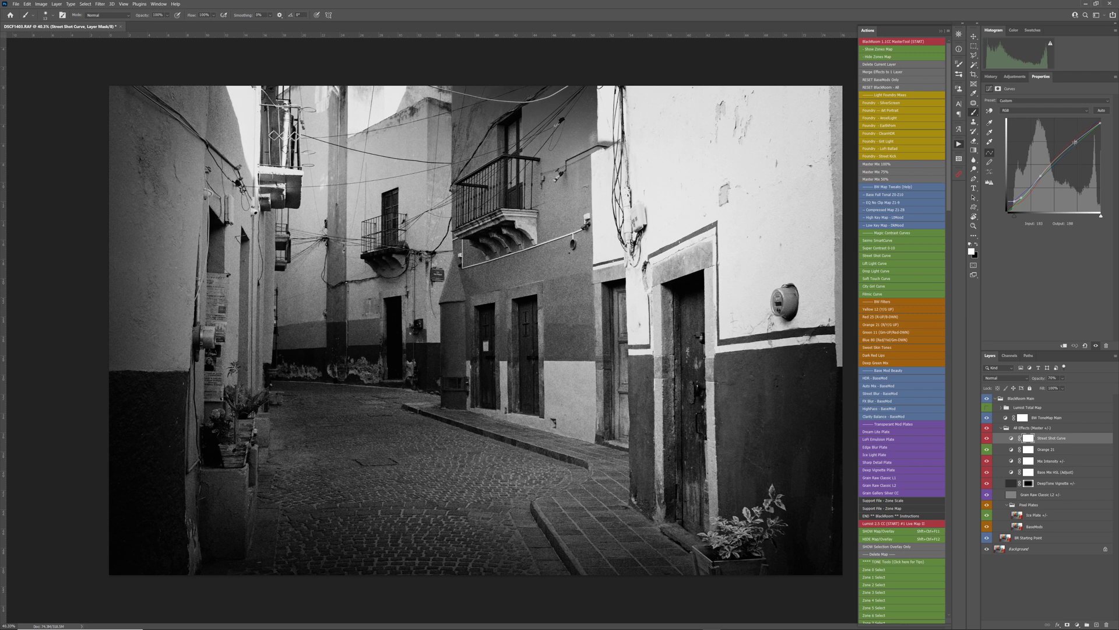
left_click_drag(1075, 142, 1039, 173)
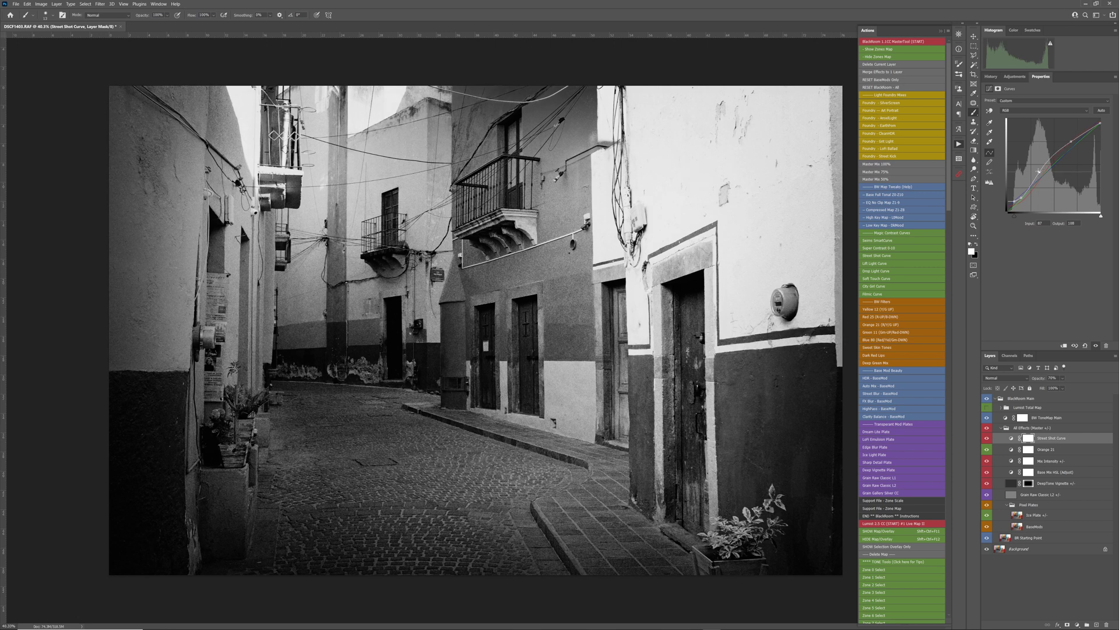
left_click(1022, 198)
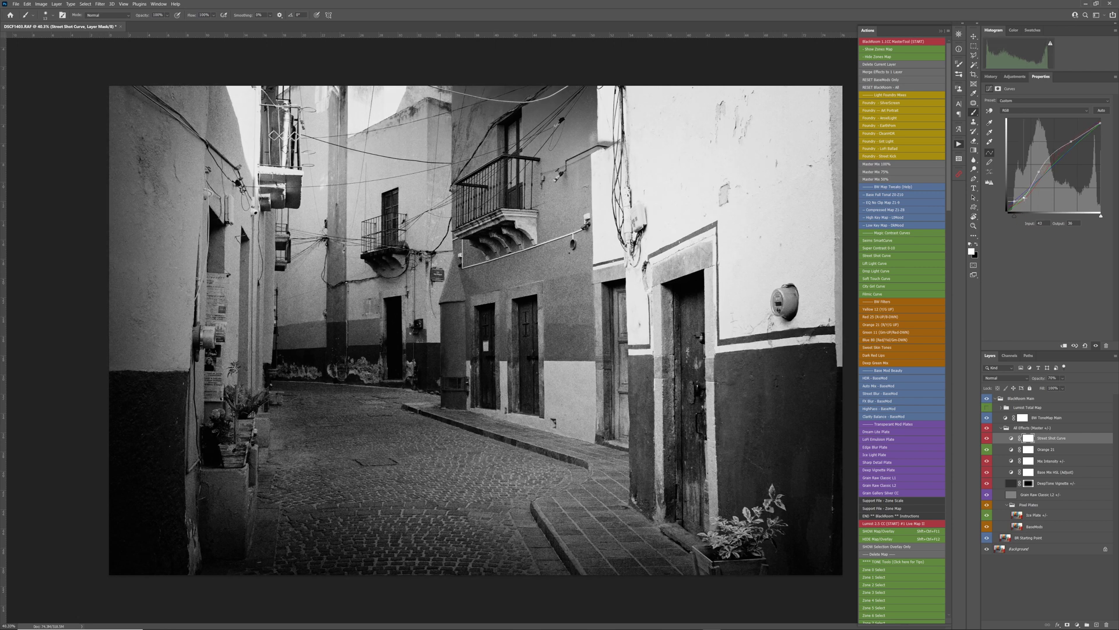
left_click_drag(1101, 123, 1104, 130)
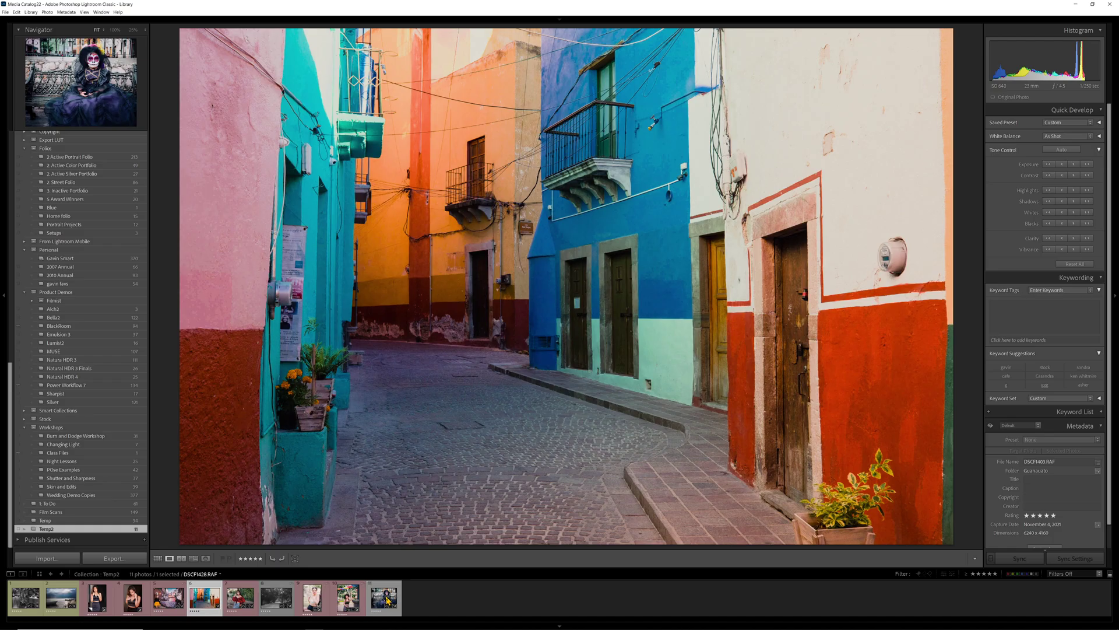
Switch to Lightroom, open the skull-makeup portrait for developing, and slightly raise its Yellow and lower its Blue saturation
left_click(385, 598)
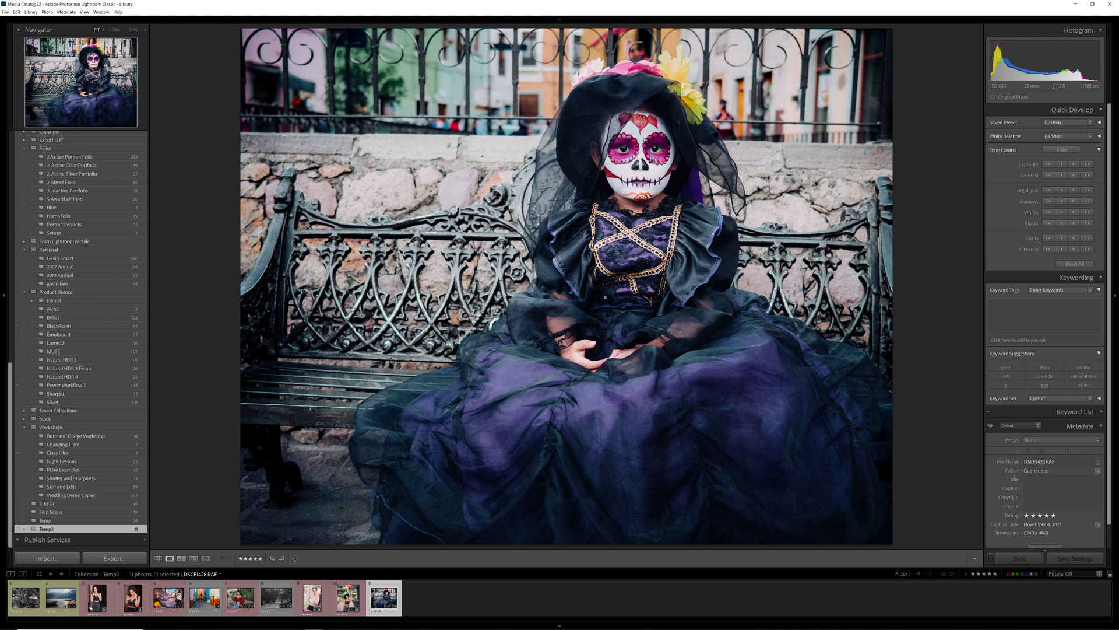
key("d")
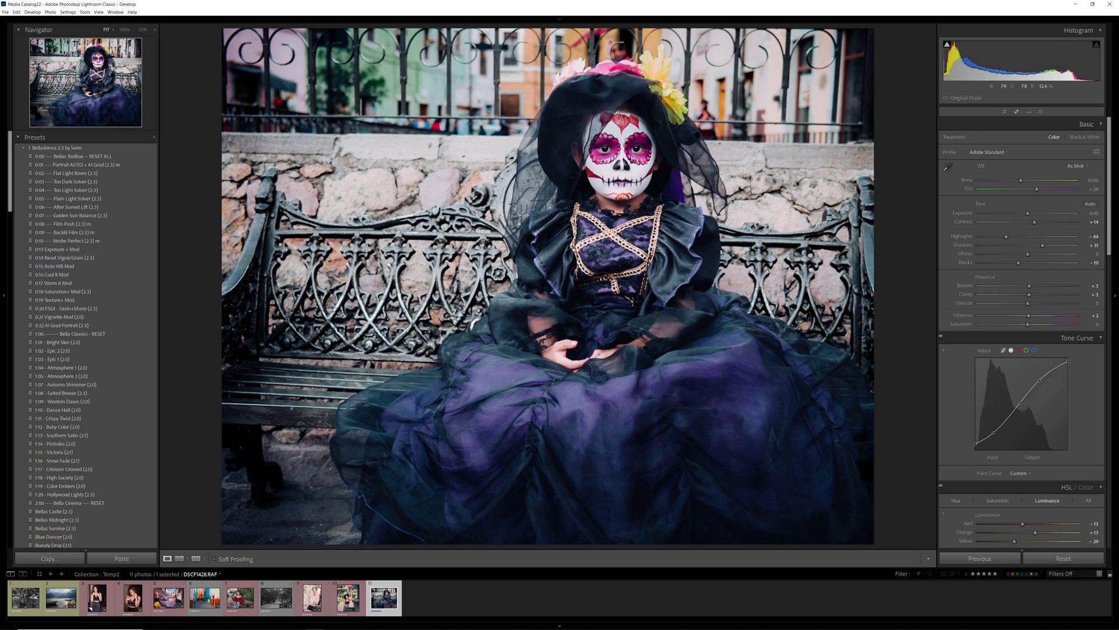
scroll(1014, 370, "down", 5)
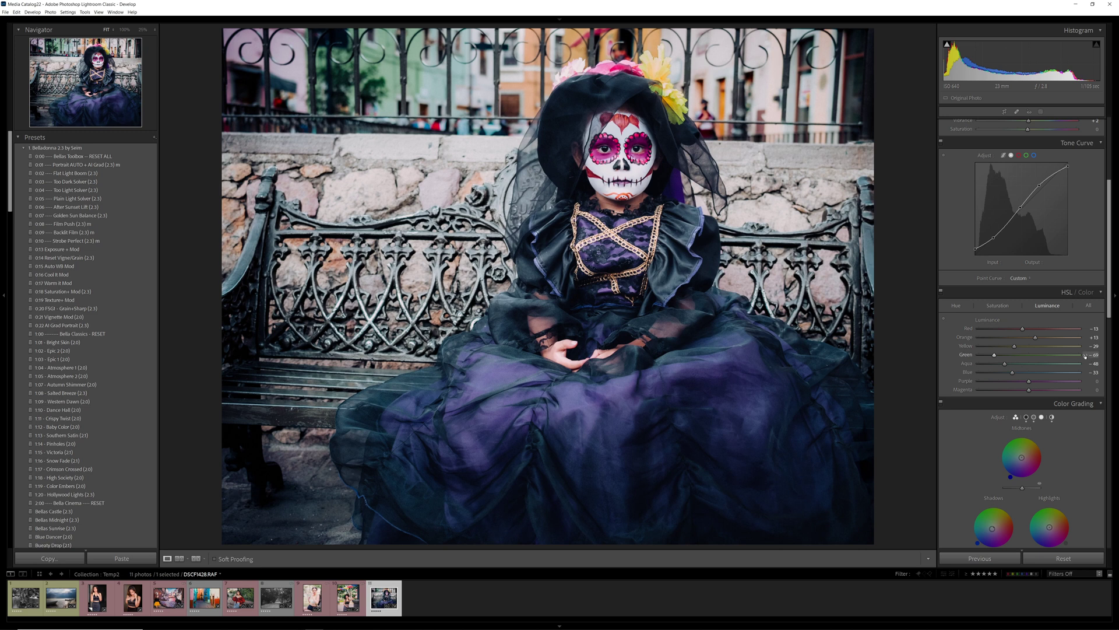
left_click(997, 306)
mouse_move(1005, 348)
left_mouse_down()
mouse_move(1091, 352)
mouse_move(1010, 352)
left_mouse_up()
mouse_move(1012, 372)
left_mouse_down()
mouse_move(989, 376)
mouse_move(1015, 378)
mouse_move(1005, 378)
left_mouse_up()
Set the skull-makeup portrait's Purple hue to −27 and inspect the painted face at 100%
left_click(956, 306)
mouse_move(1029, 381)
left_mouse_down()
mouse_move(1004, 384)
mouse_move(1061, 386)
mouse_move(1004, 389)
mouse_move(1017, 389)
left_mouse_up()
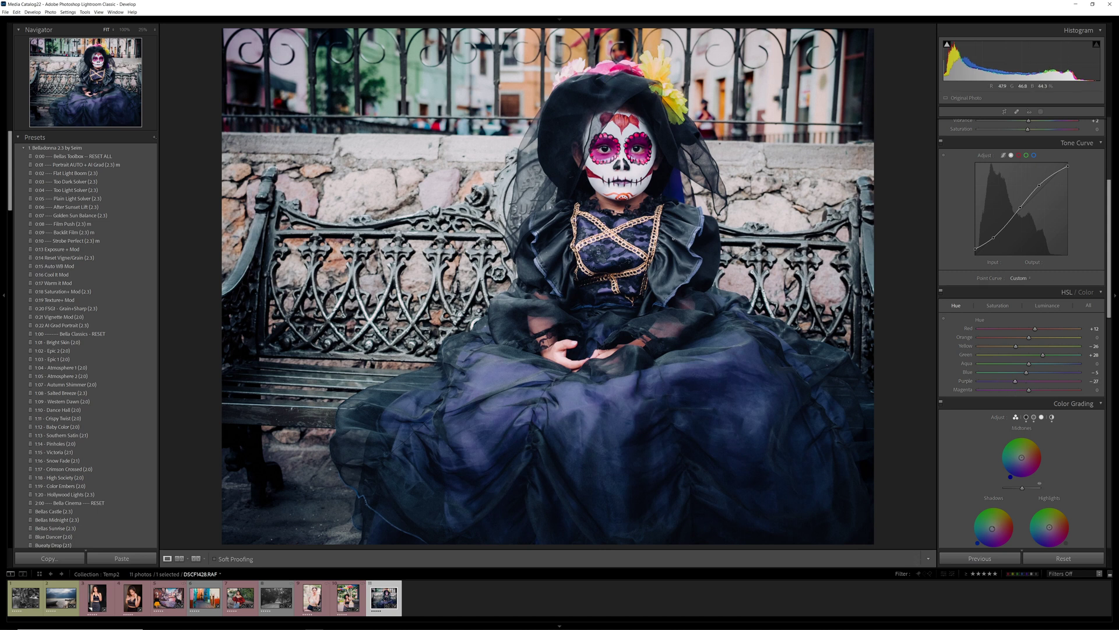
left_click(621, 146)
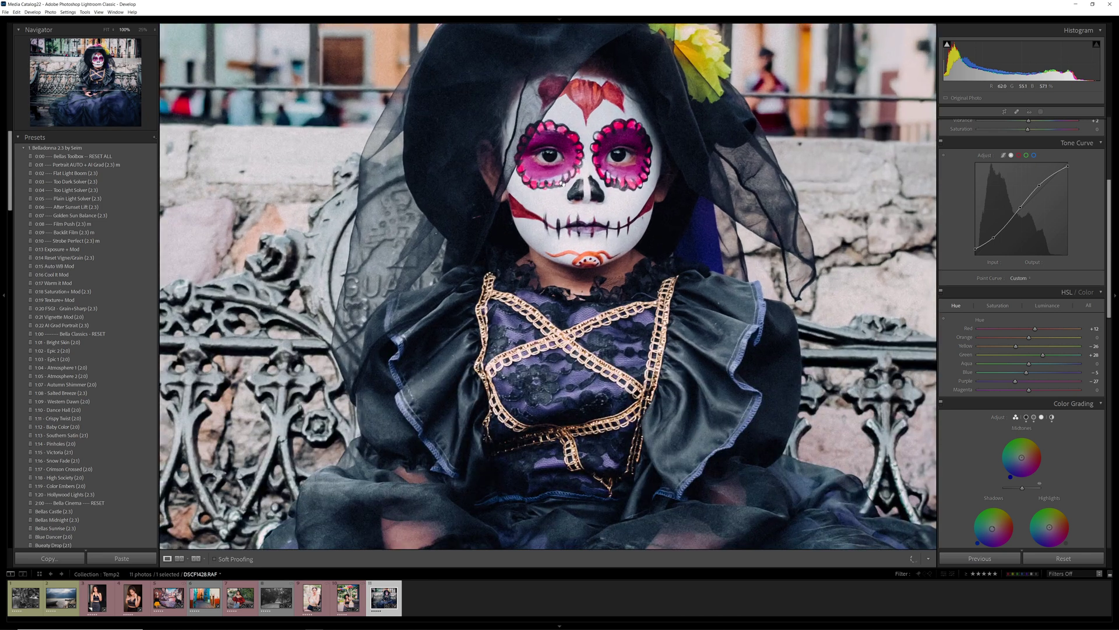
left_click(600, 169)
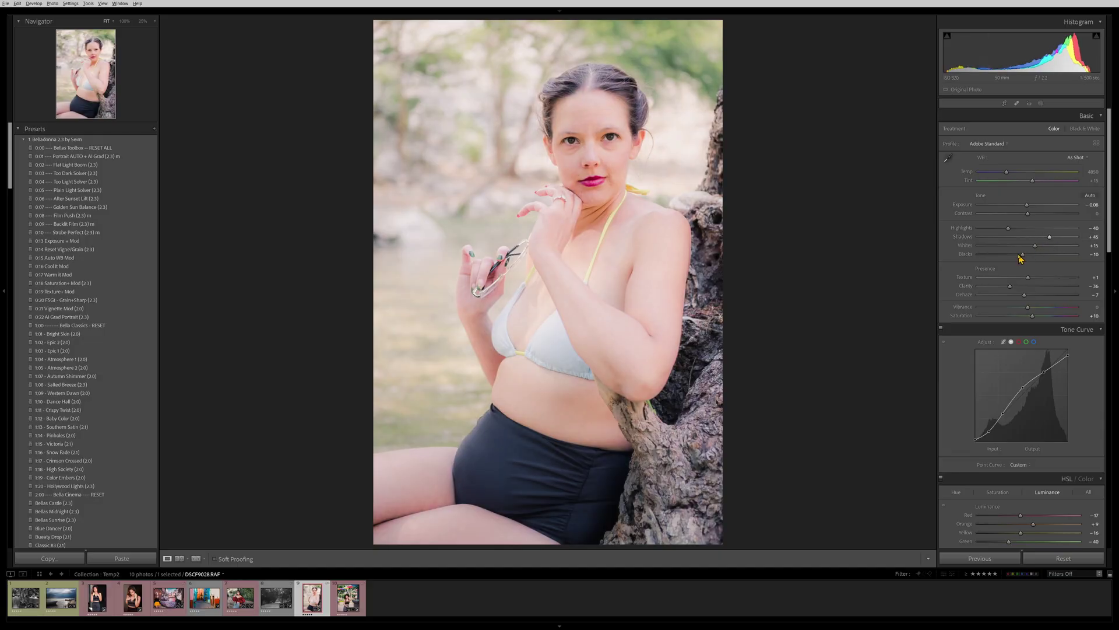
Lower the Blacks on the portrait beside the tree trunk and pull down the tone curve's shadow point
left_click_drag(1022, 255, 1015, 258)
left_click_drag(990, 434, 993, 439)
Switch to the red floral blouse portrait, set Highlights to −79, and set the tone curve's white endpoint to output 234
left_click(236, 589)
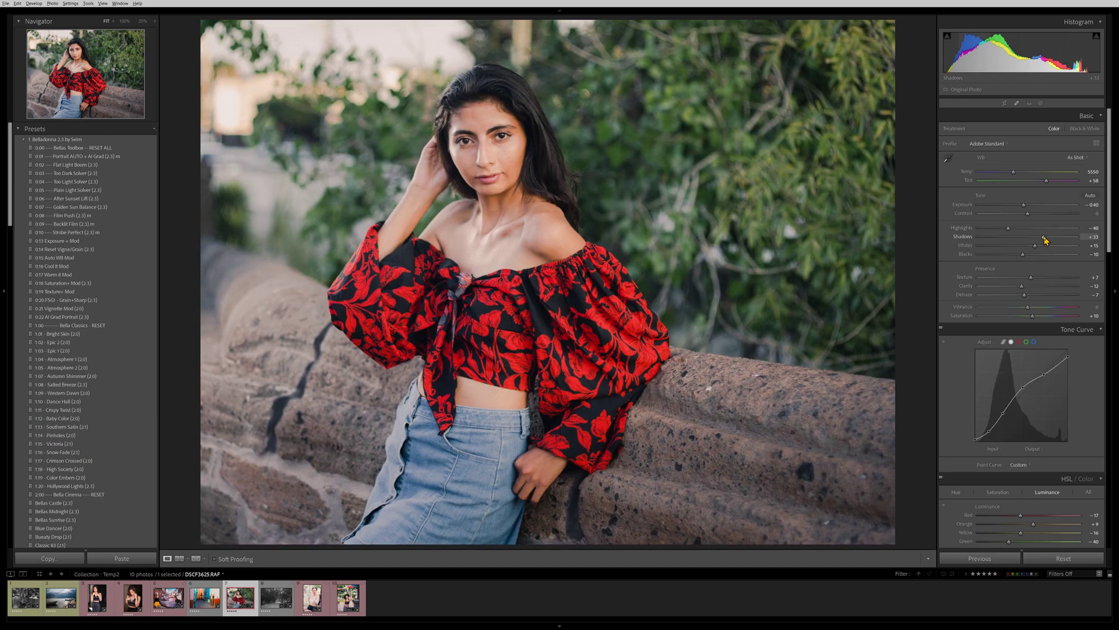
left_click_drag(1009, 228, 991, 236)
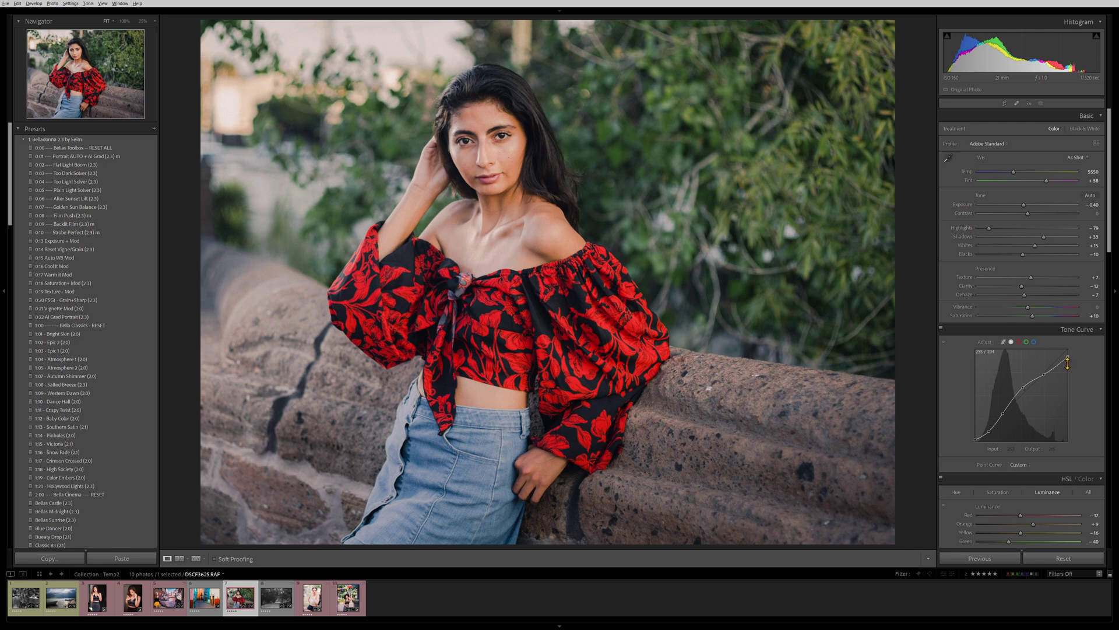
mouse_move(1070, 357)
left_mouse_down()
mouse_move(1077, 390)
mouse_move(1082, 362)
mouse_move(1067, 356)
left_mouse_up()
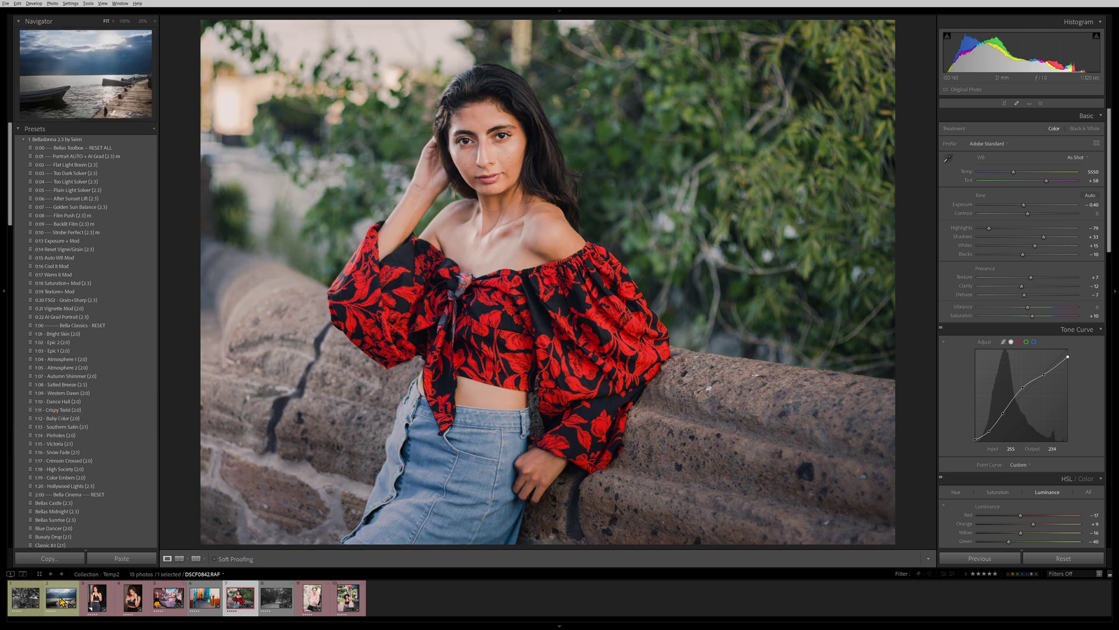
Choose the rainy tree-lined road photo and, in Photoshop, lower the white input level of its Levels adjustment layer
left_click(24, 601)
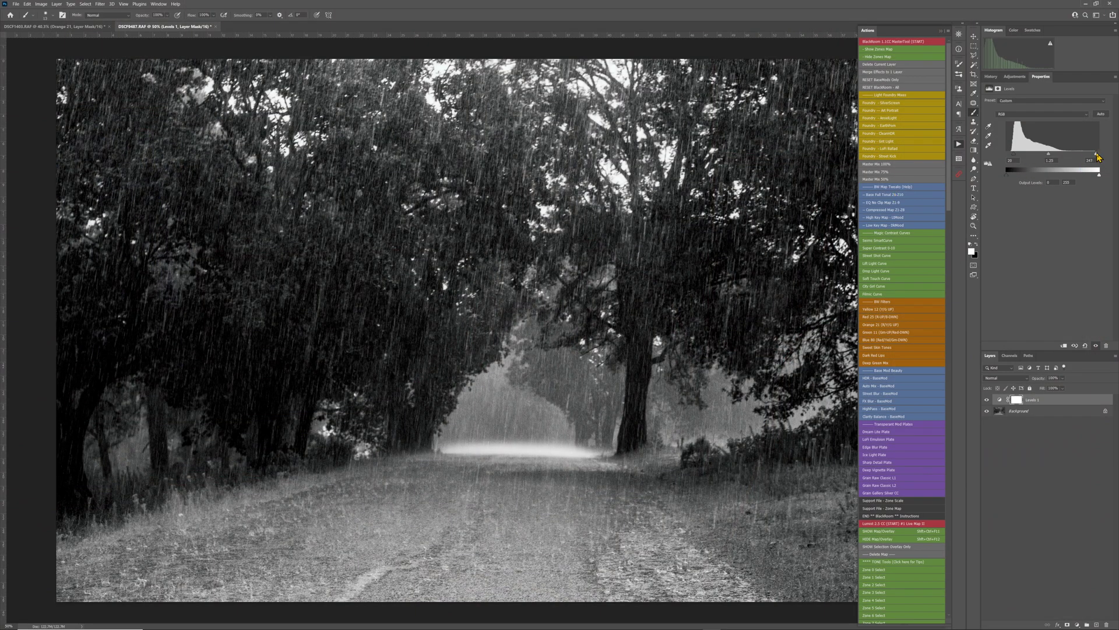
left_click_drag(1094, 157, 1017, 159)
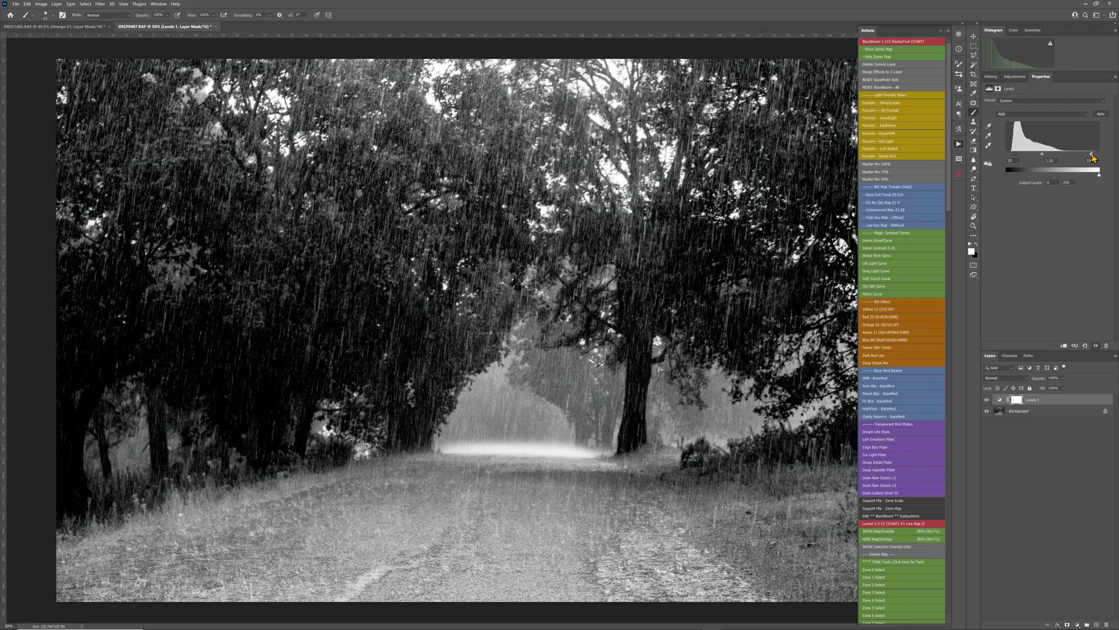